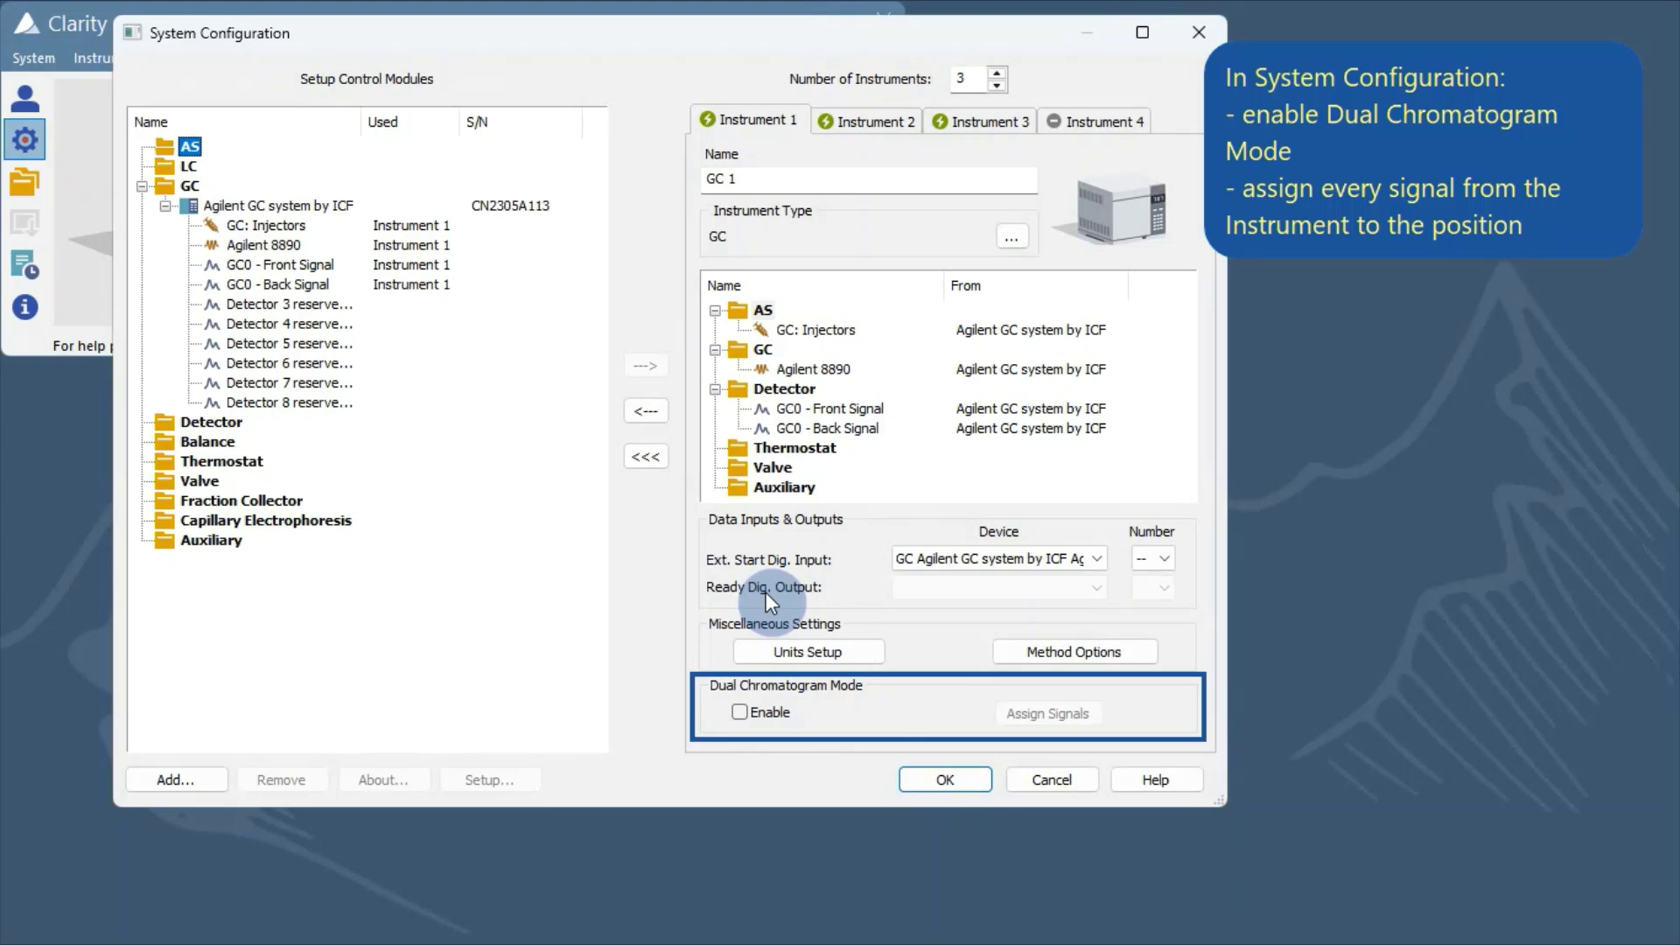
# Enable Dual Chromatogram mode for GC 1, with GC0 - Back Signal assigned to the back position.
pyautogui.click(738, 711)
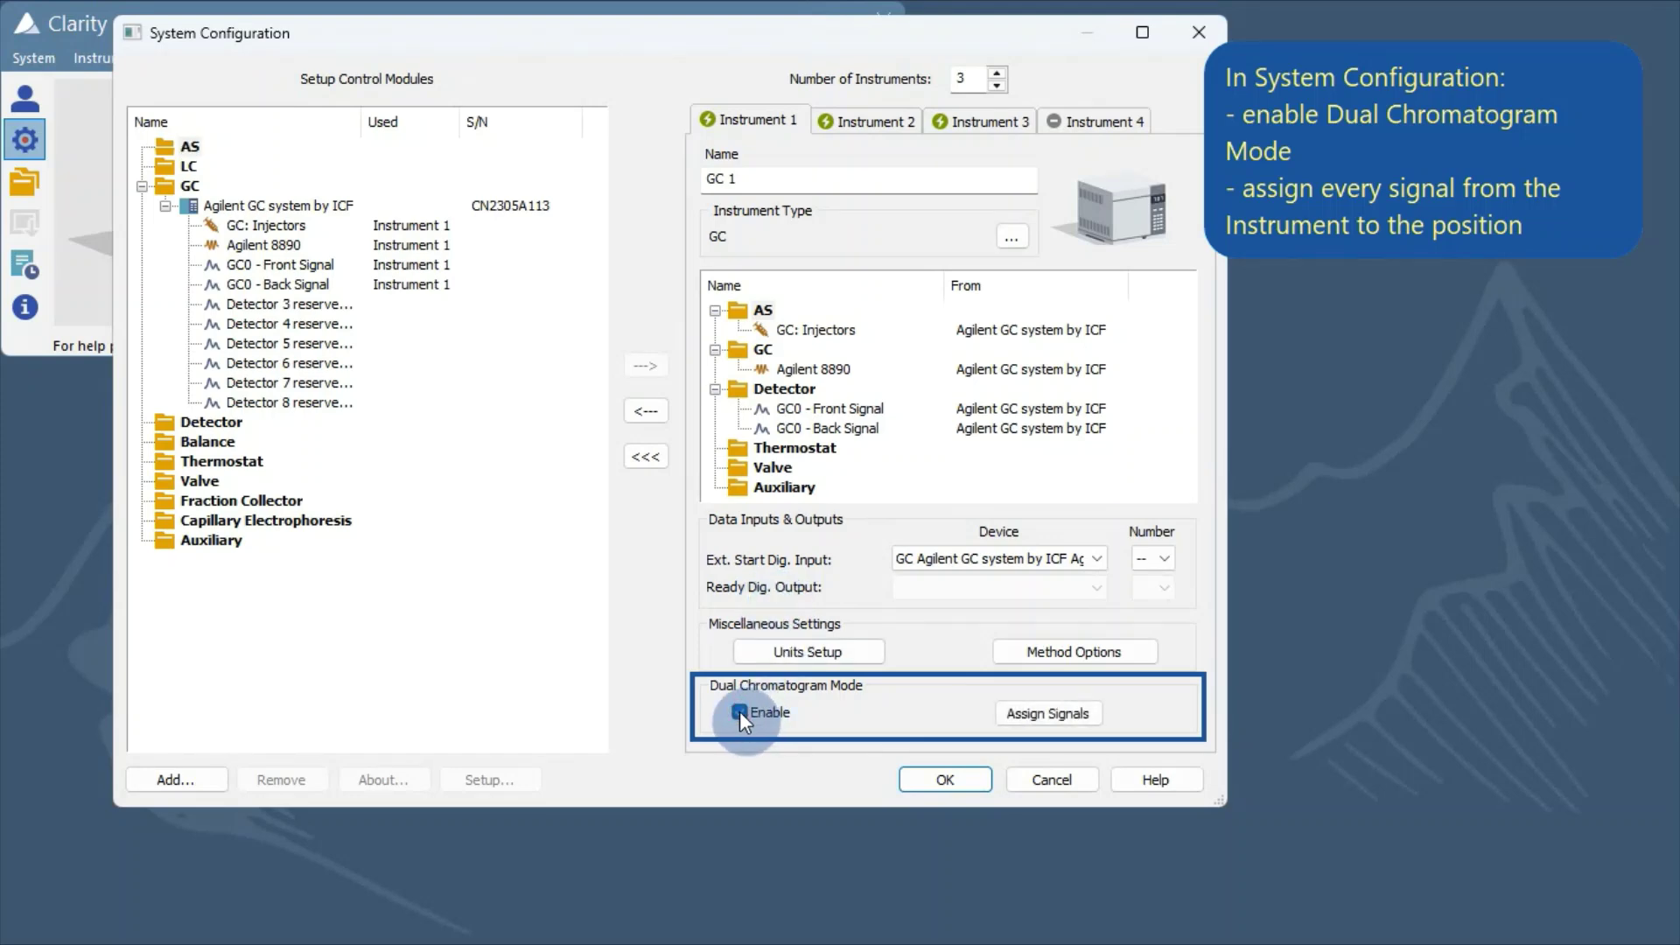
pyautogui.click(1015, 723)
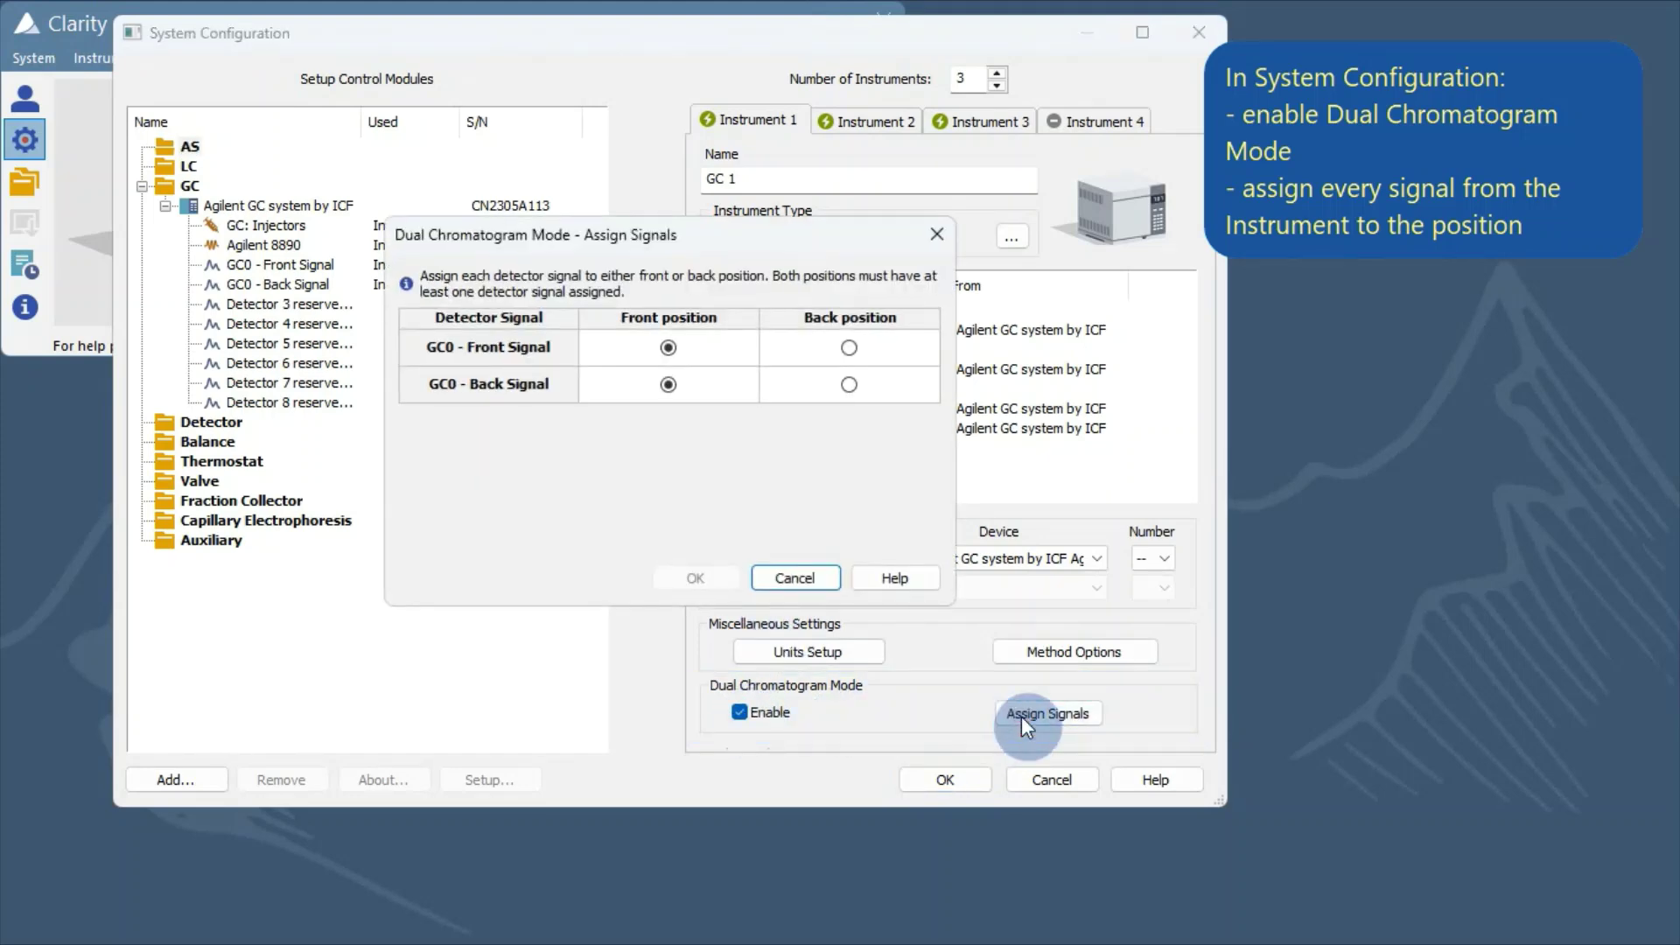
pyautogui.click(866, 396)
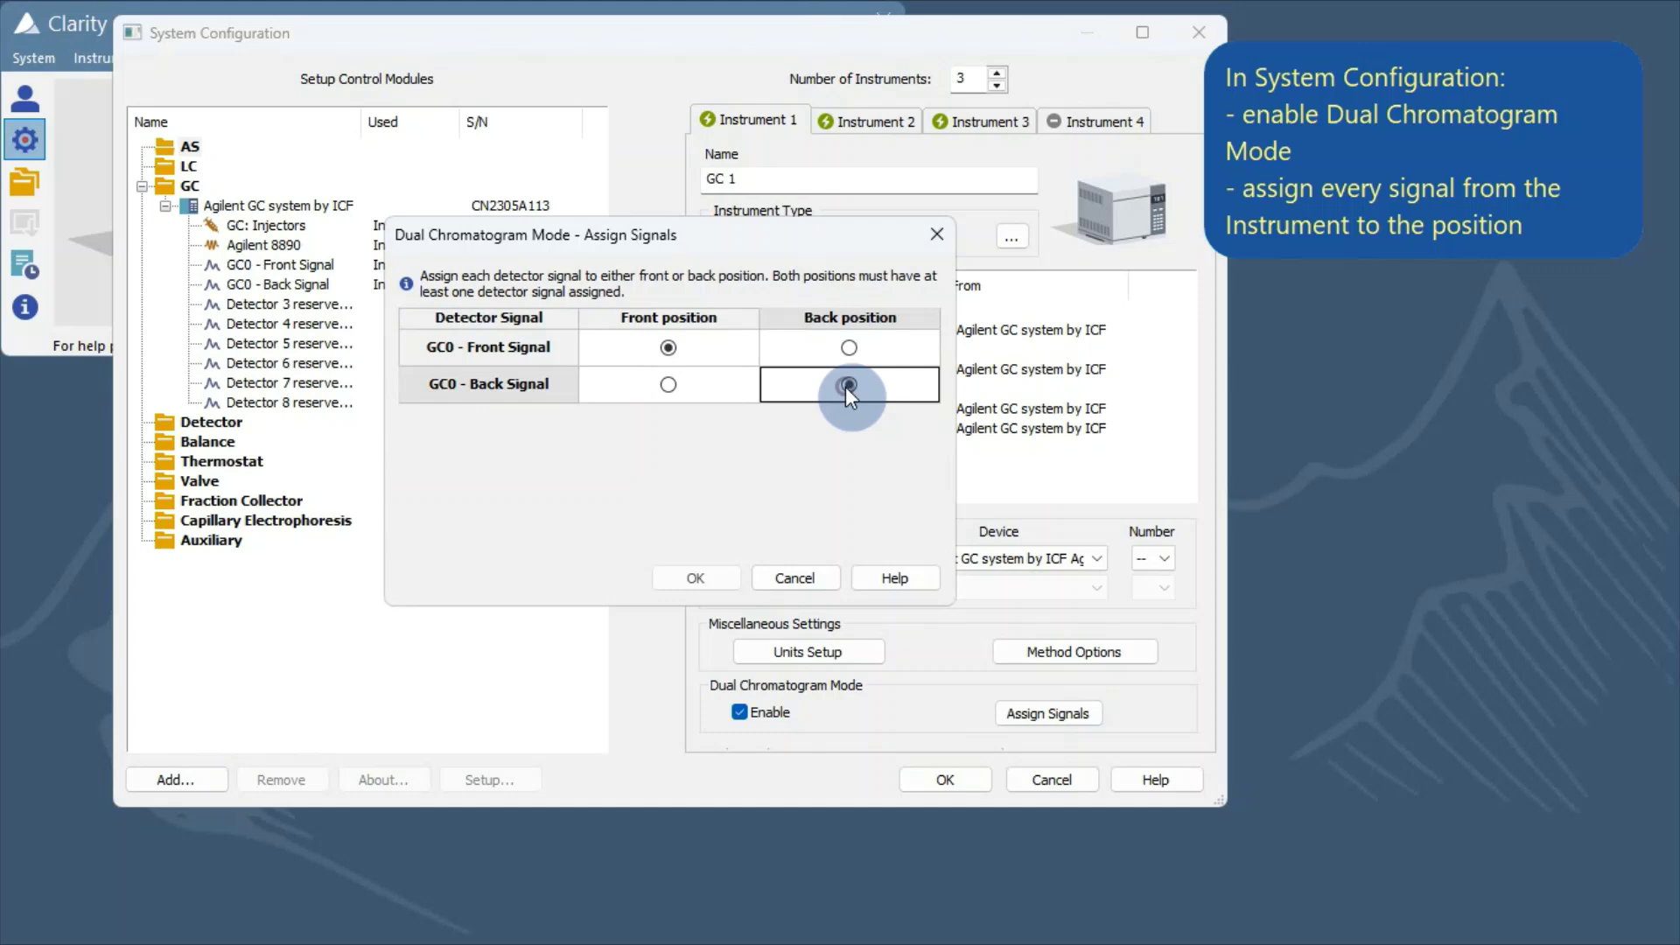
pyautogui.click(665, 581)
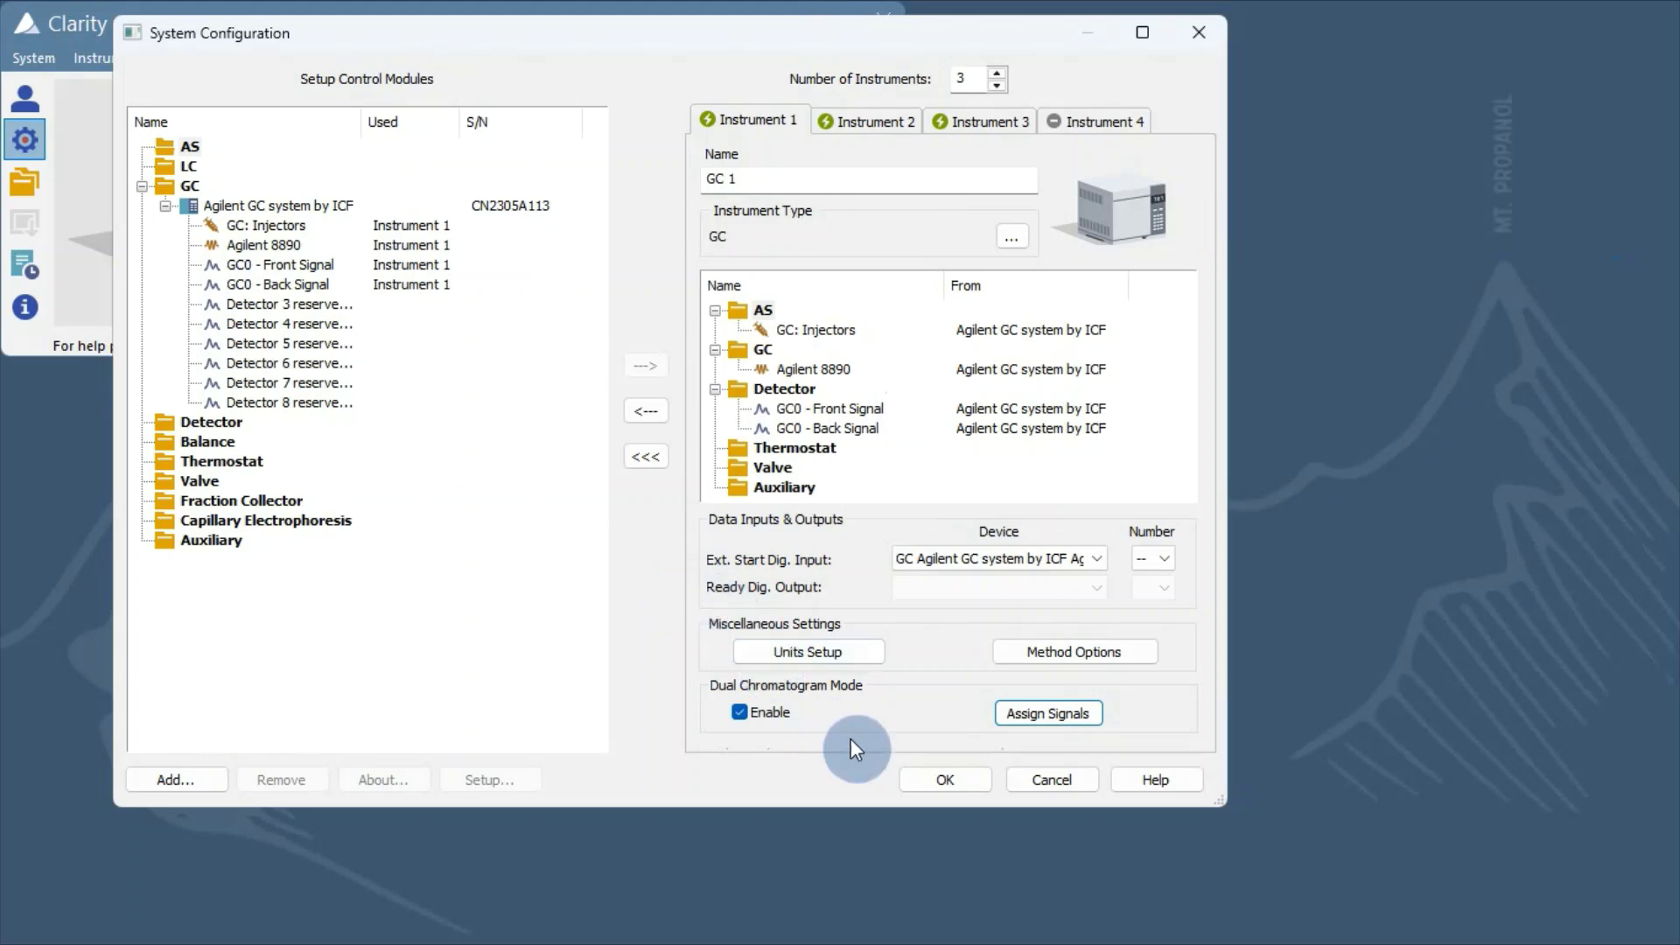
# Apply the configuration, log in to GC 1 under project WORK1, and show why Default1.met needs adapting.
pyautogui.click(927, 776)
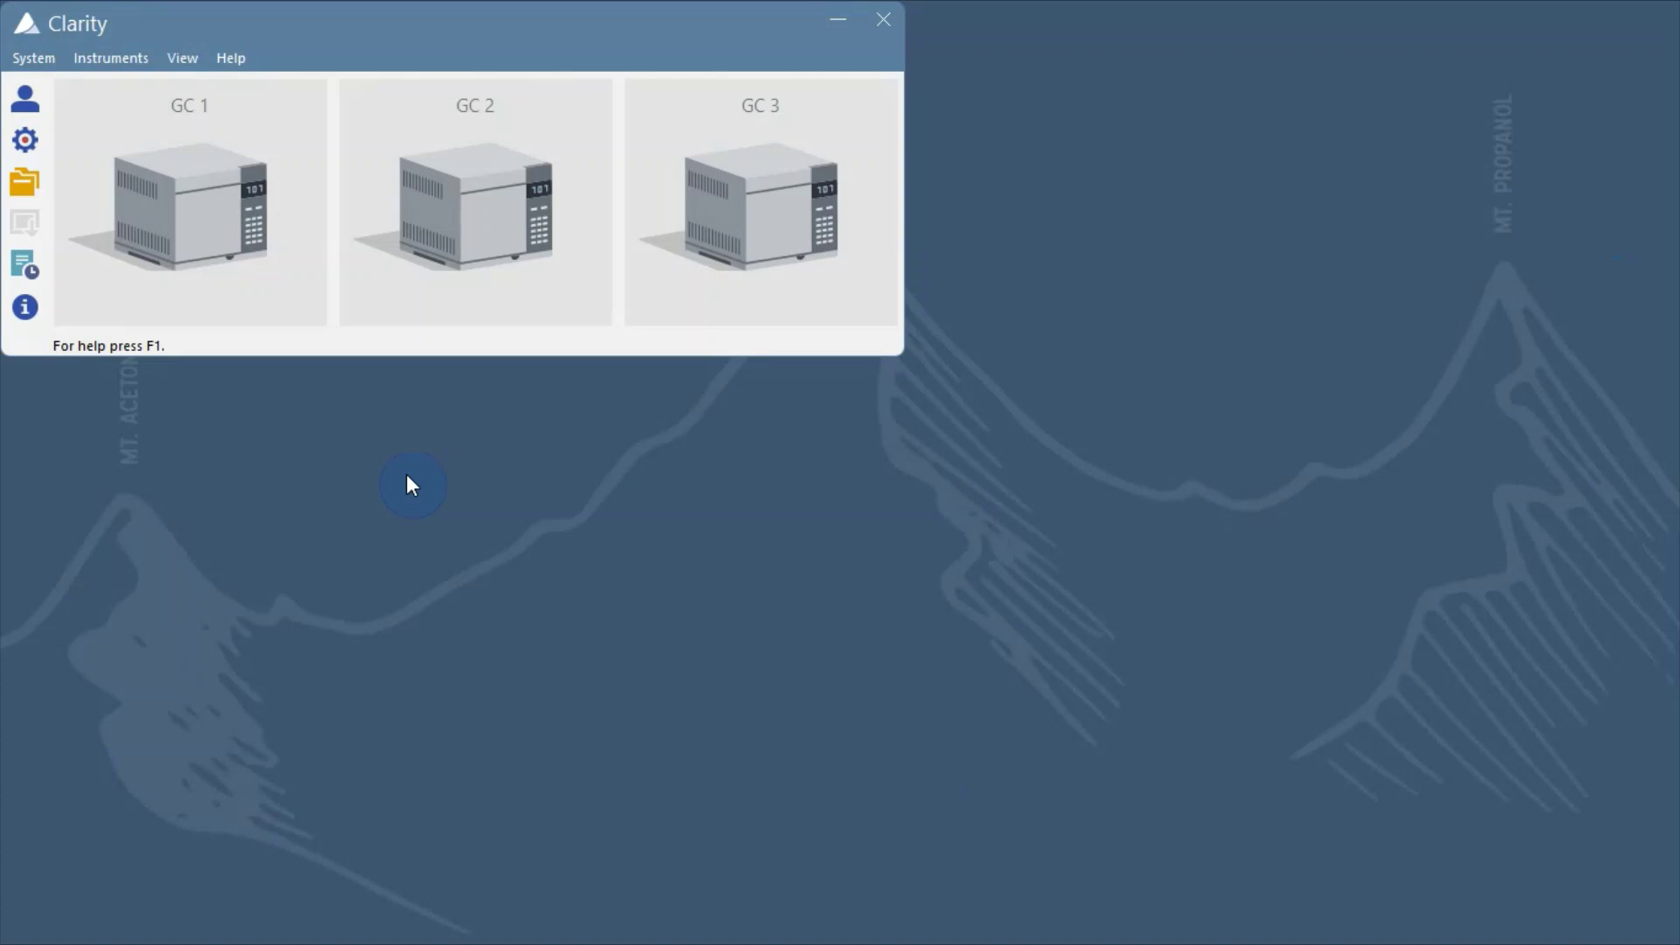
pyautogui.click(234, 244)
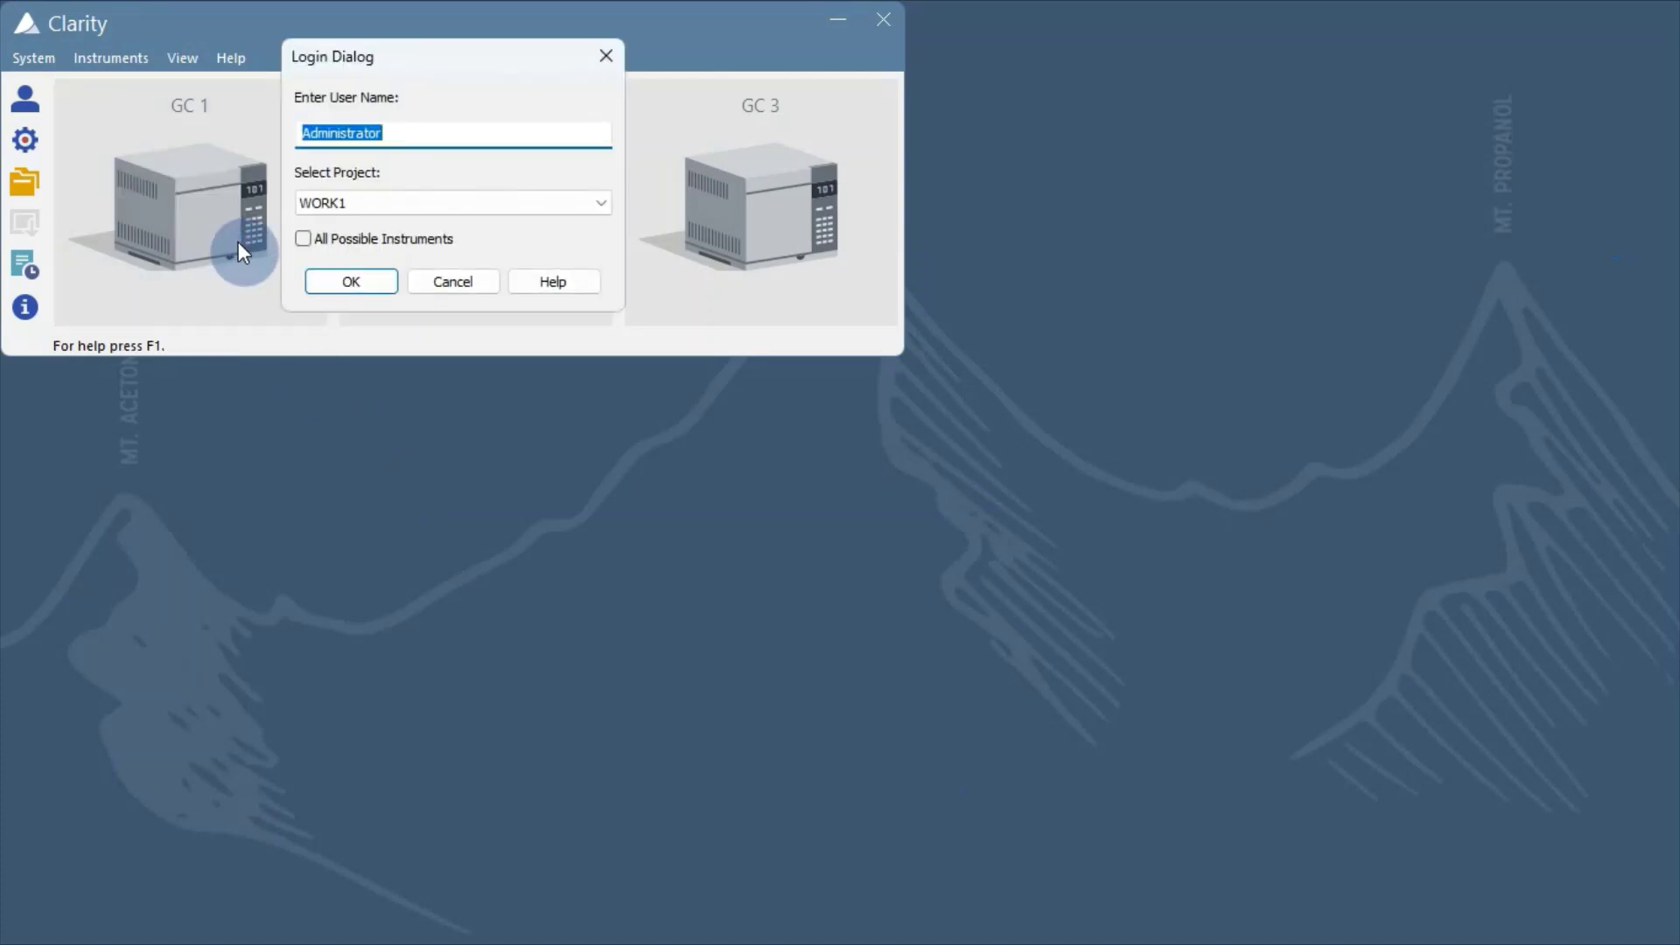
pyautogui.click(337, 282)
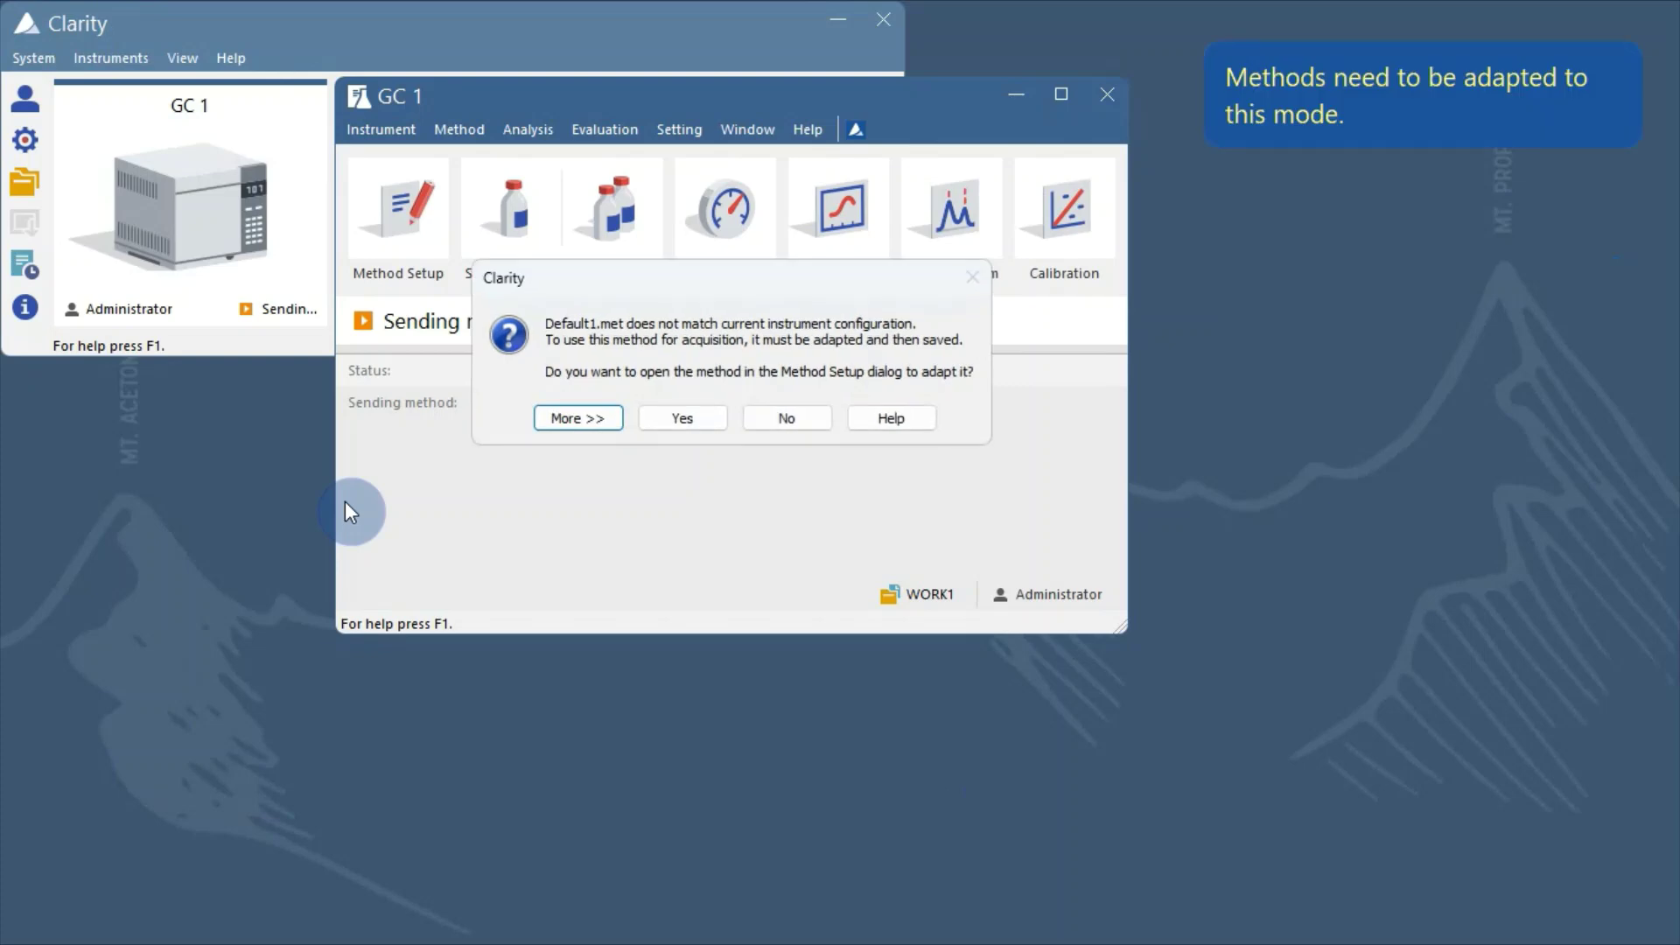
pyautogui.click(574, 418)
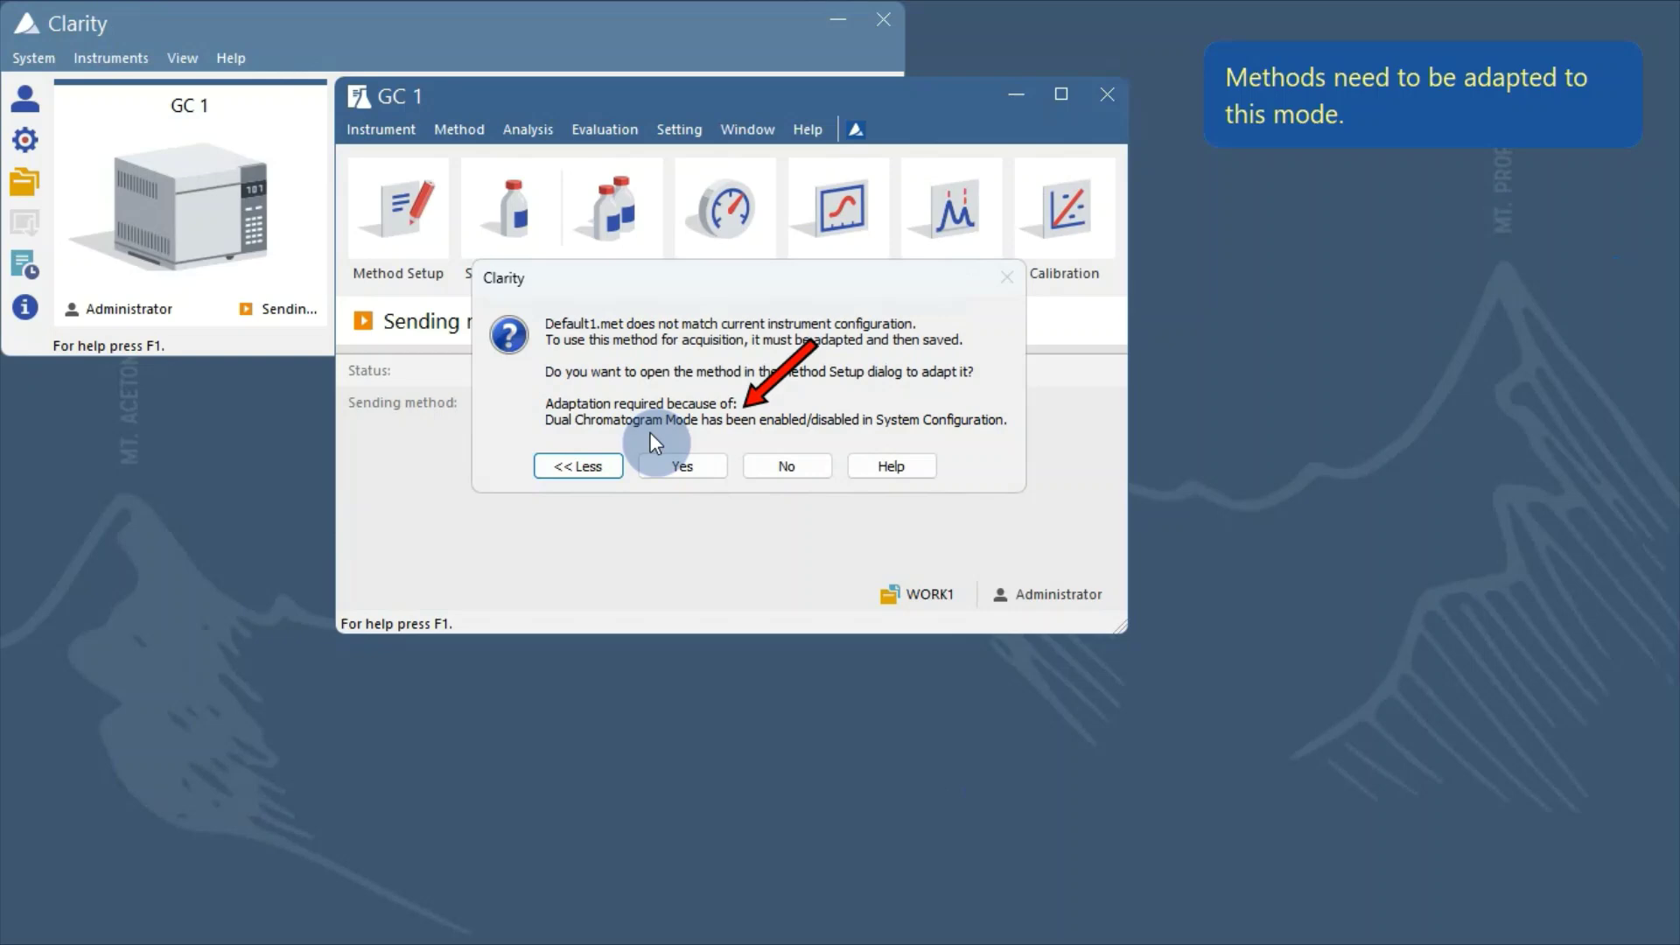
# Accept adapting Default1, then review its front/back GC signals and per-chromatogram Calculation settings.
pyautogui.click(662, 462)
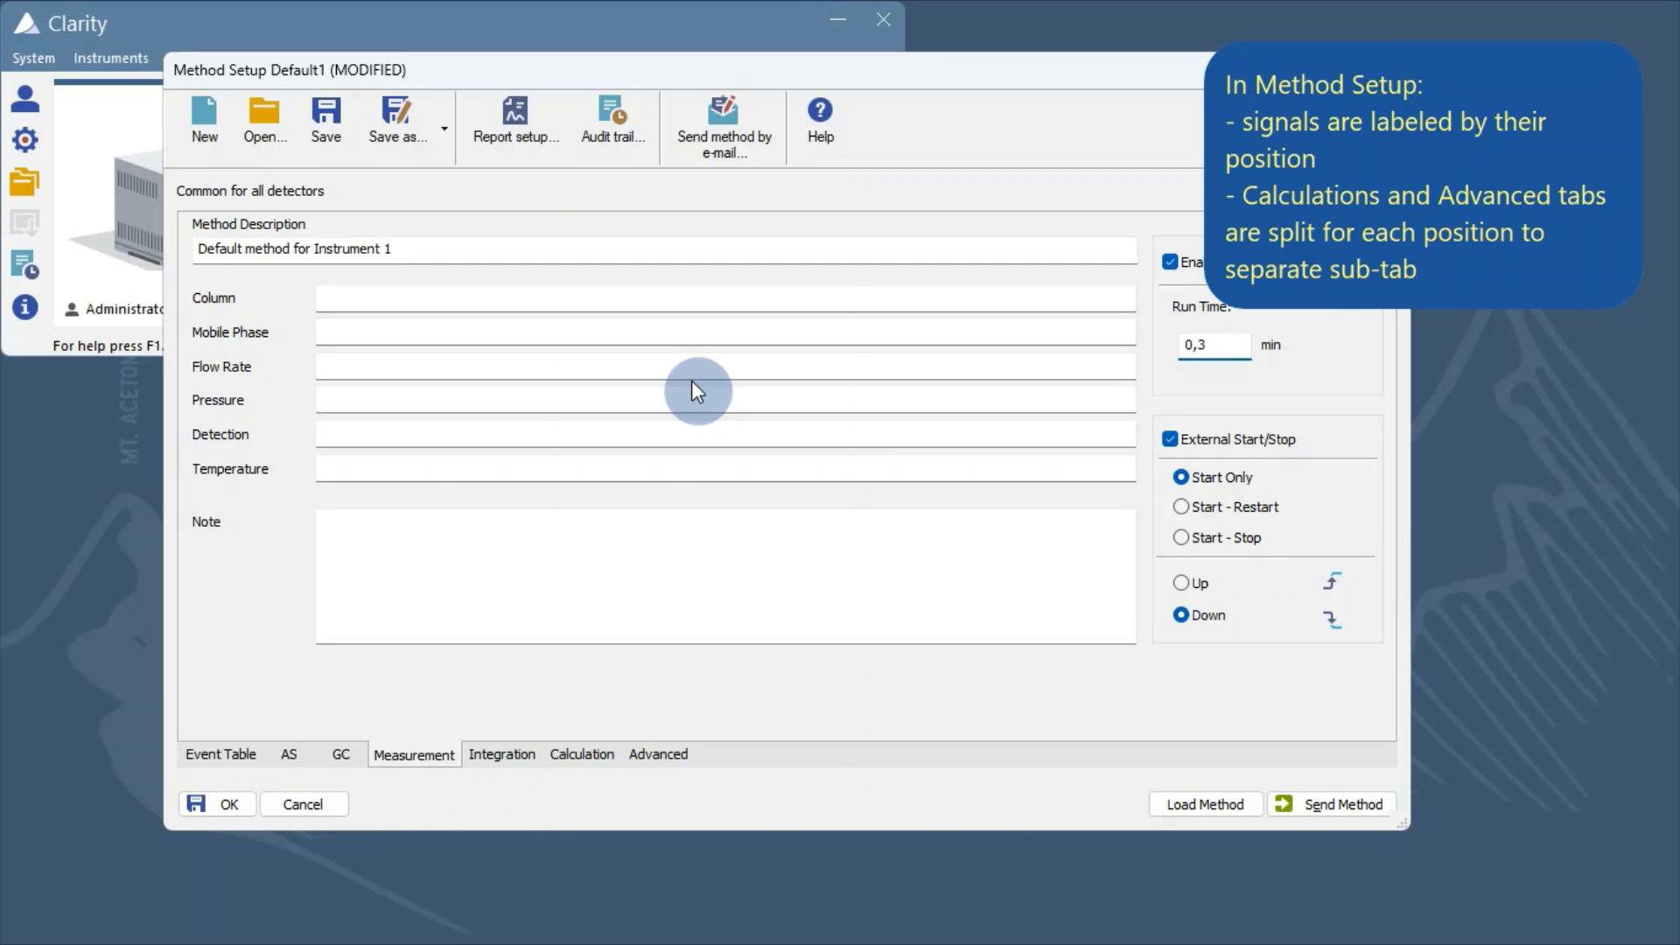
pyautogui.click(343, 752)
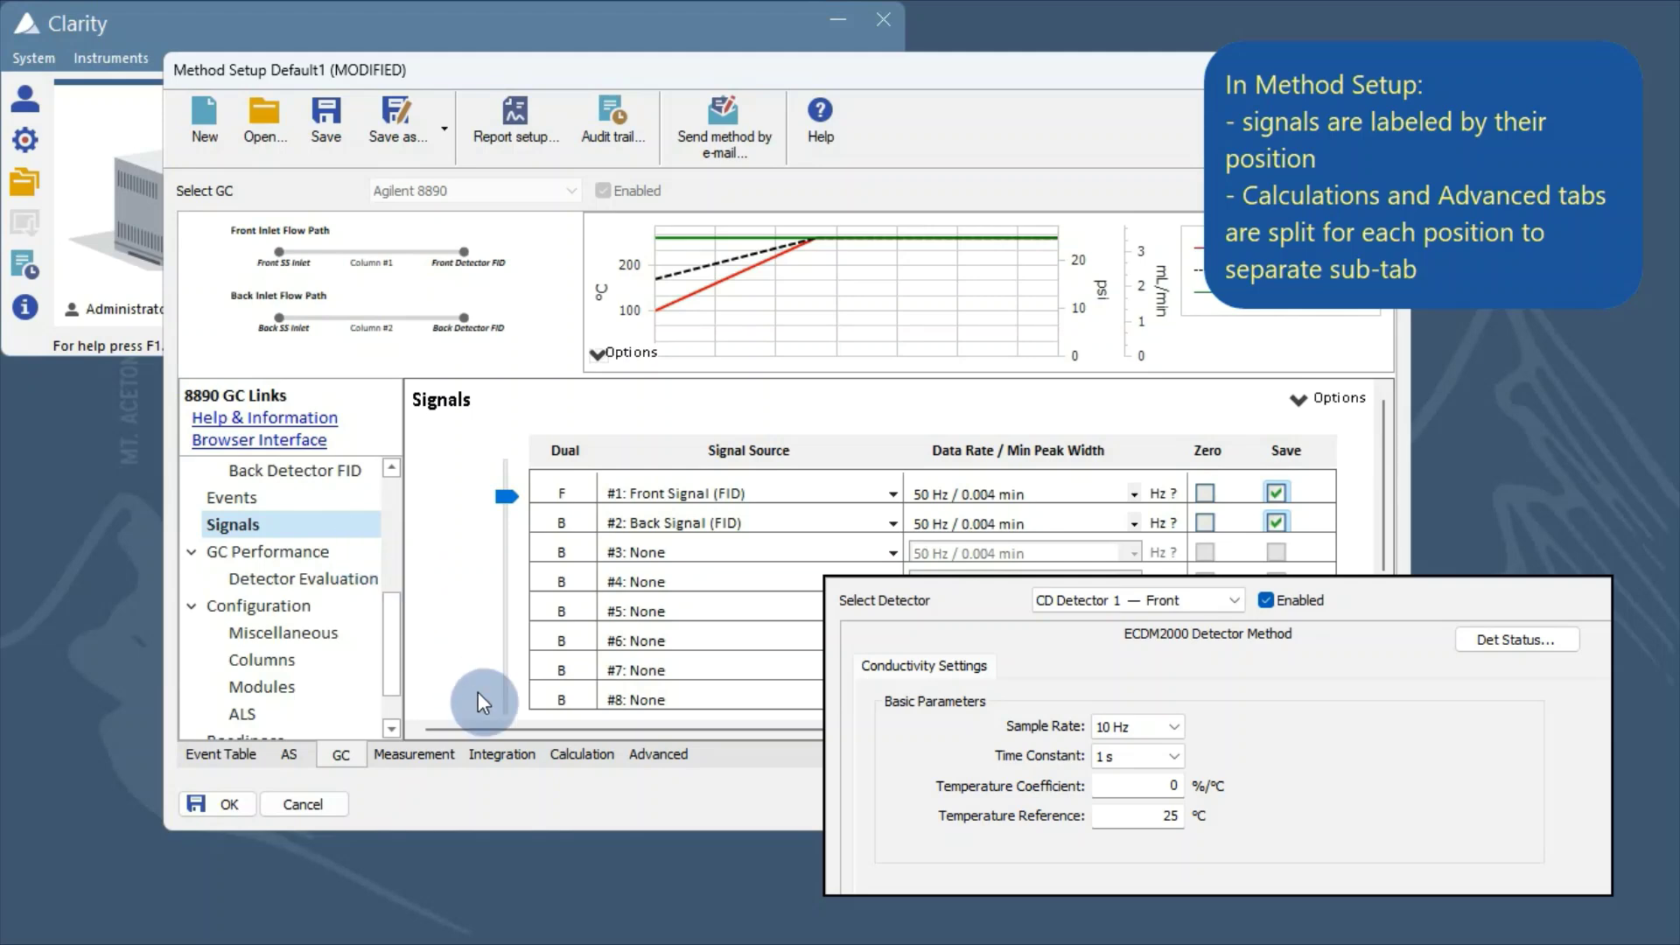
pyautogui.click(564, 749)
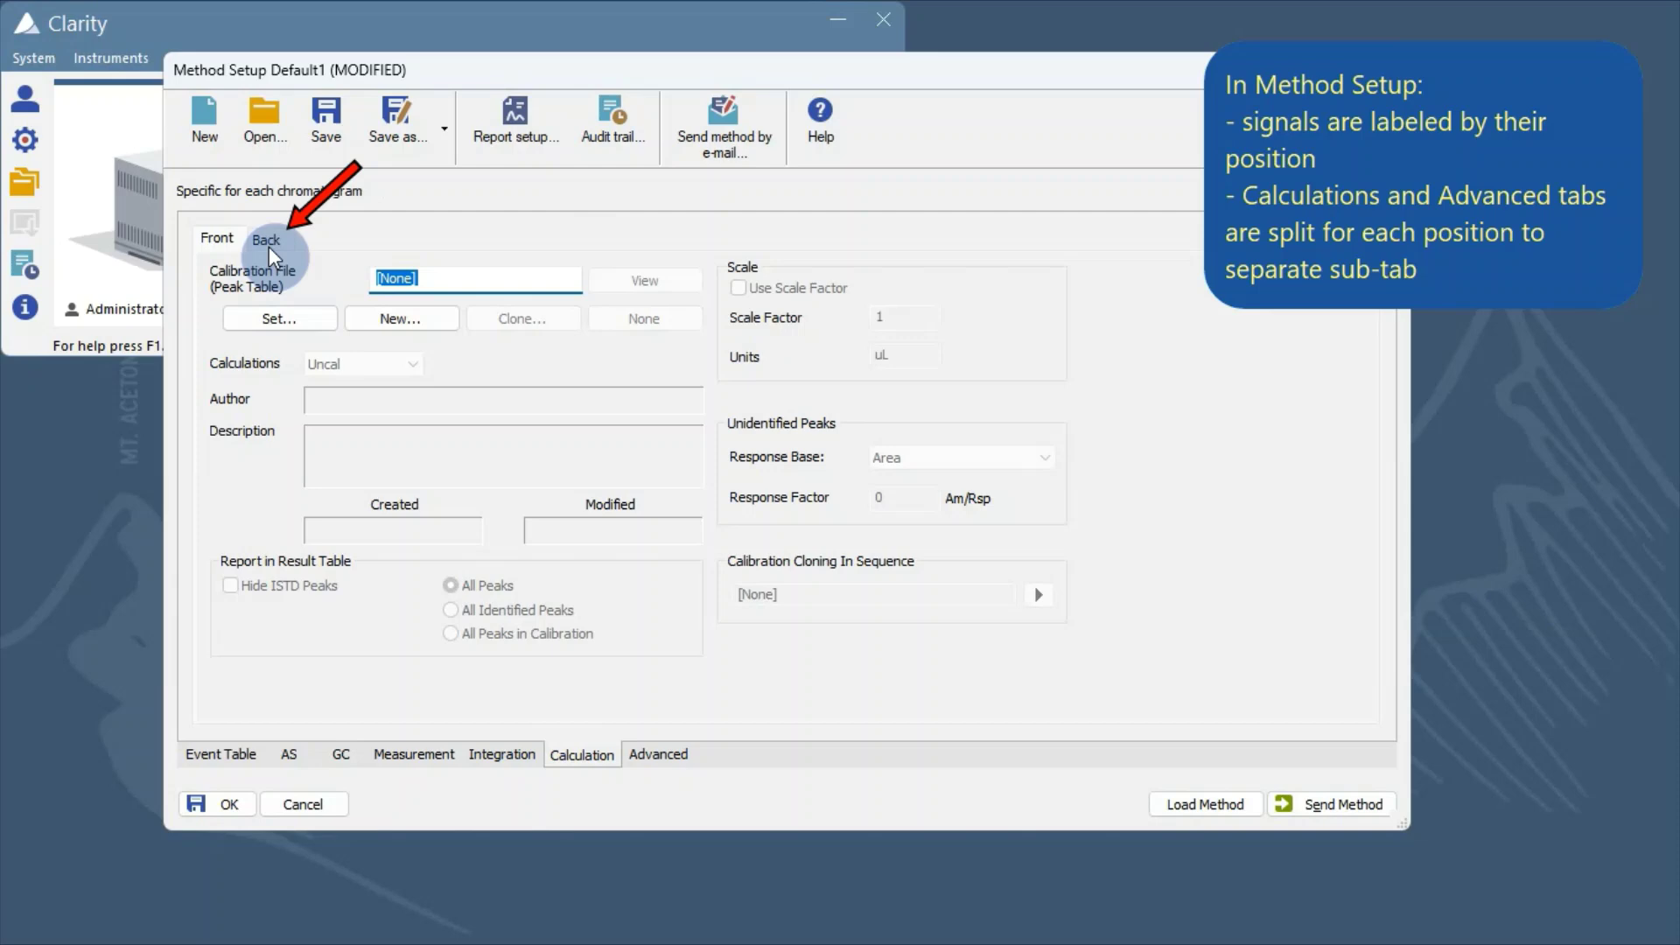
# Create a new calibration file named Front for the Front chromatogram.
pyautogui.click(402, 324)
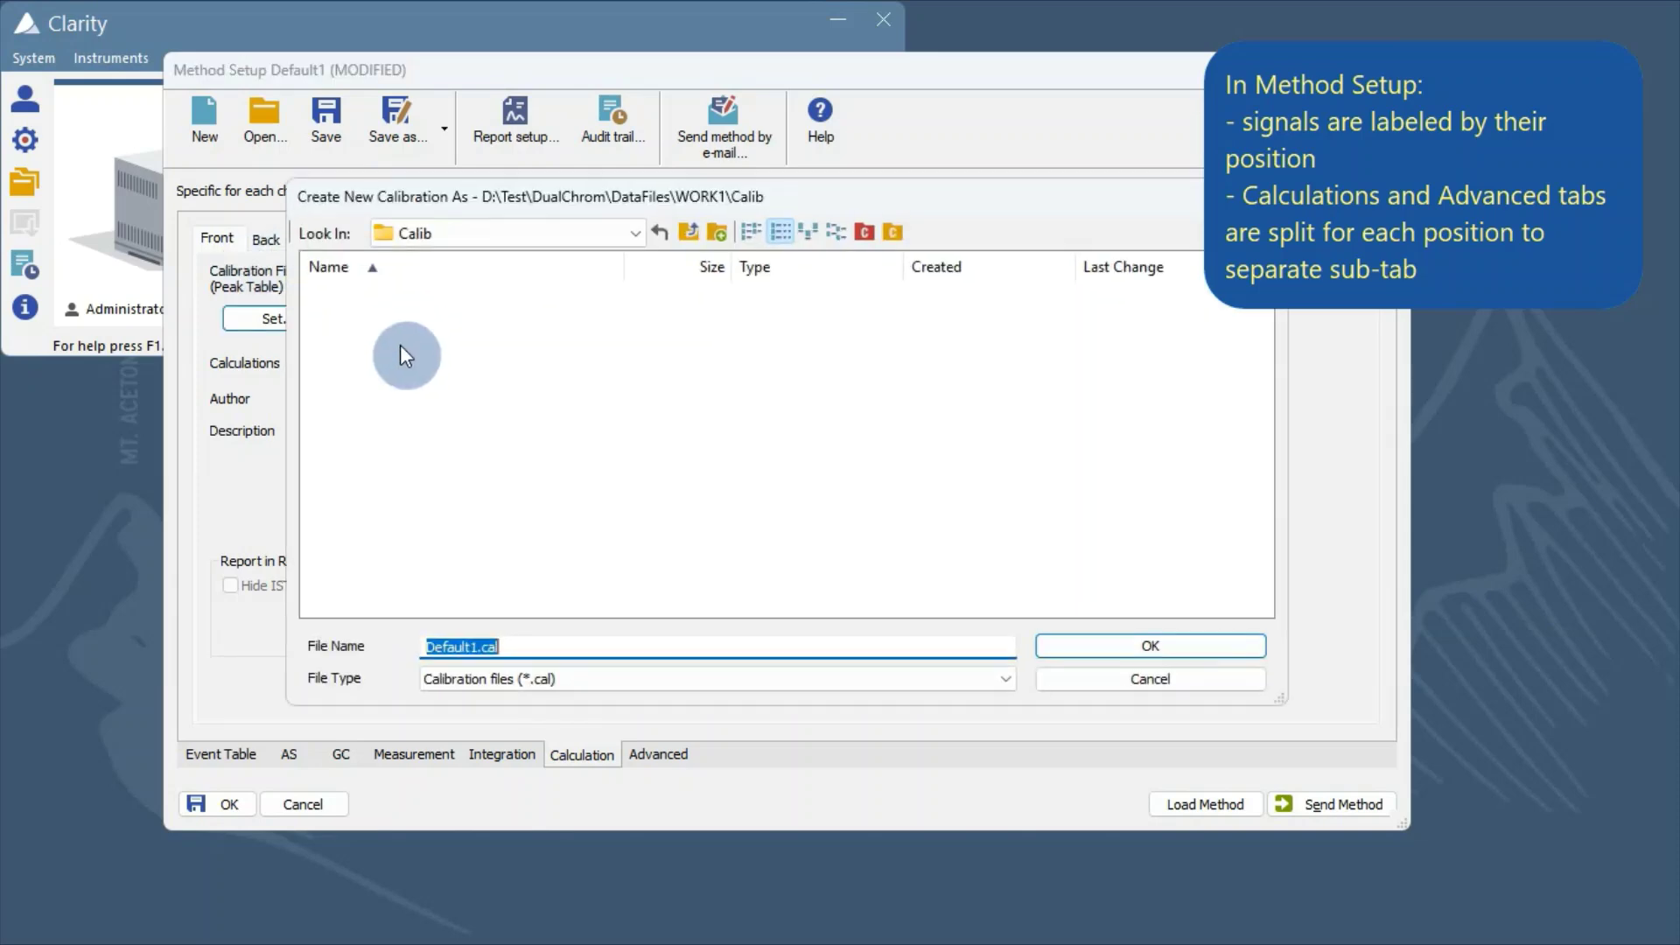
pyautogui.doubleClick(433, 647)
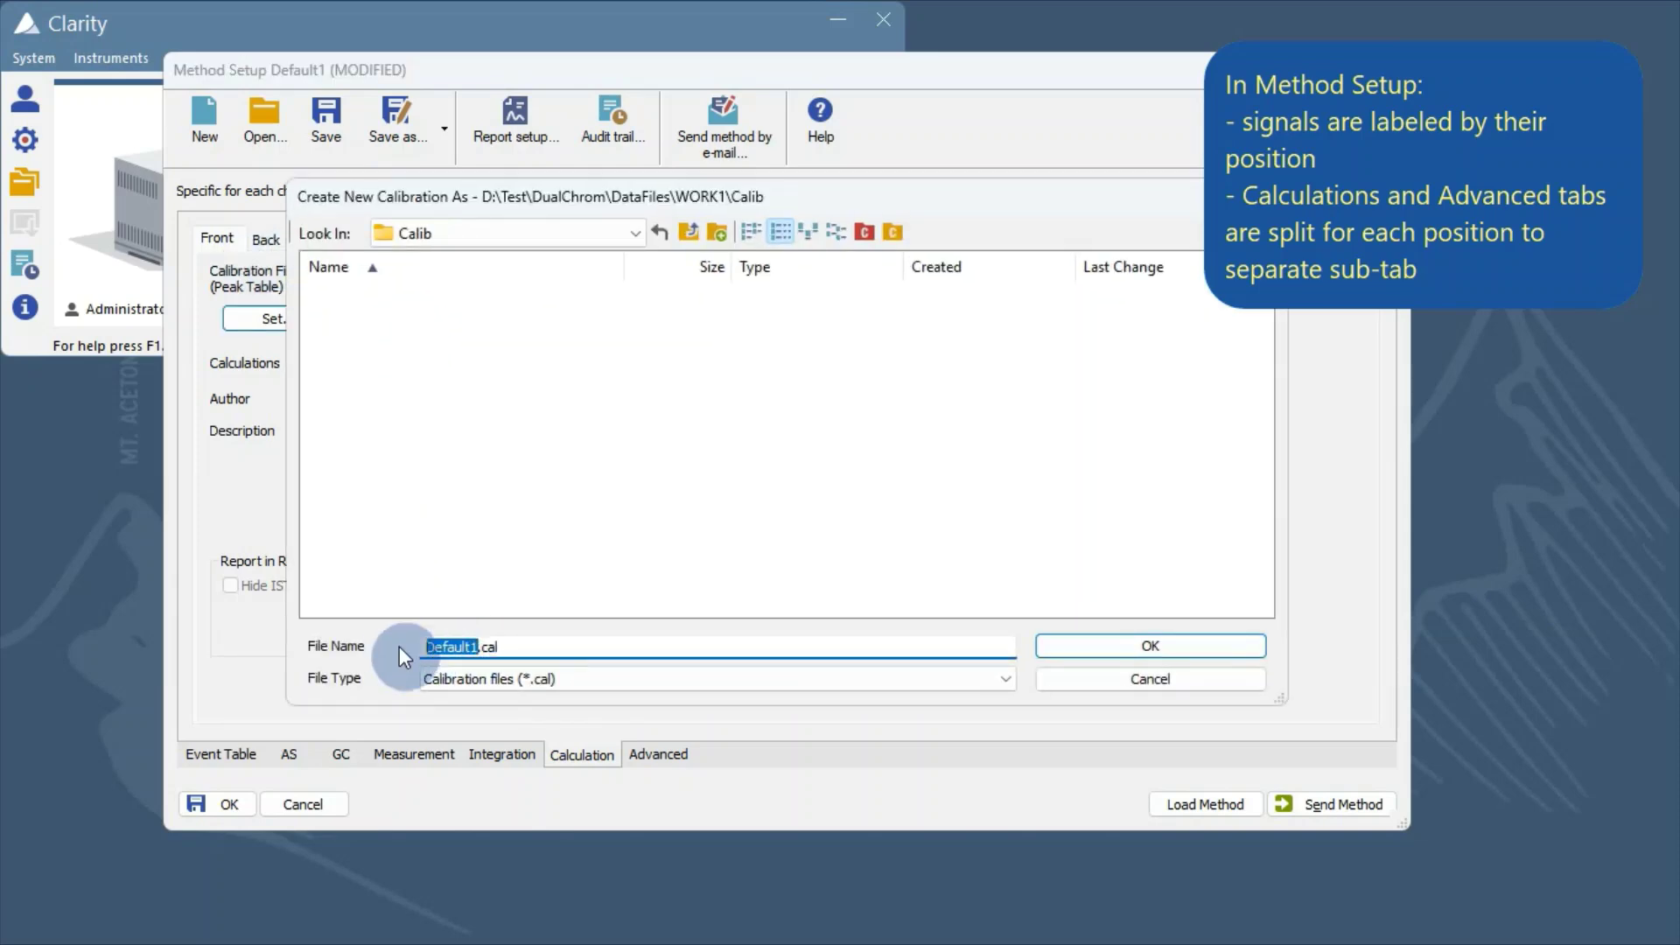
pyautogui.write('Front')
pyautogui.press('Return')
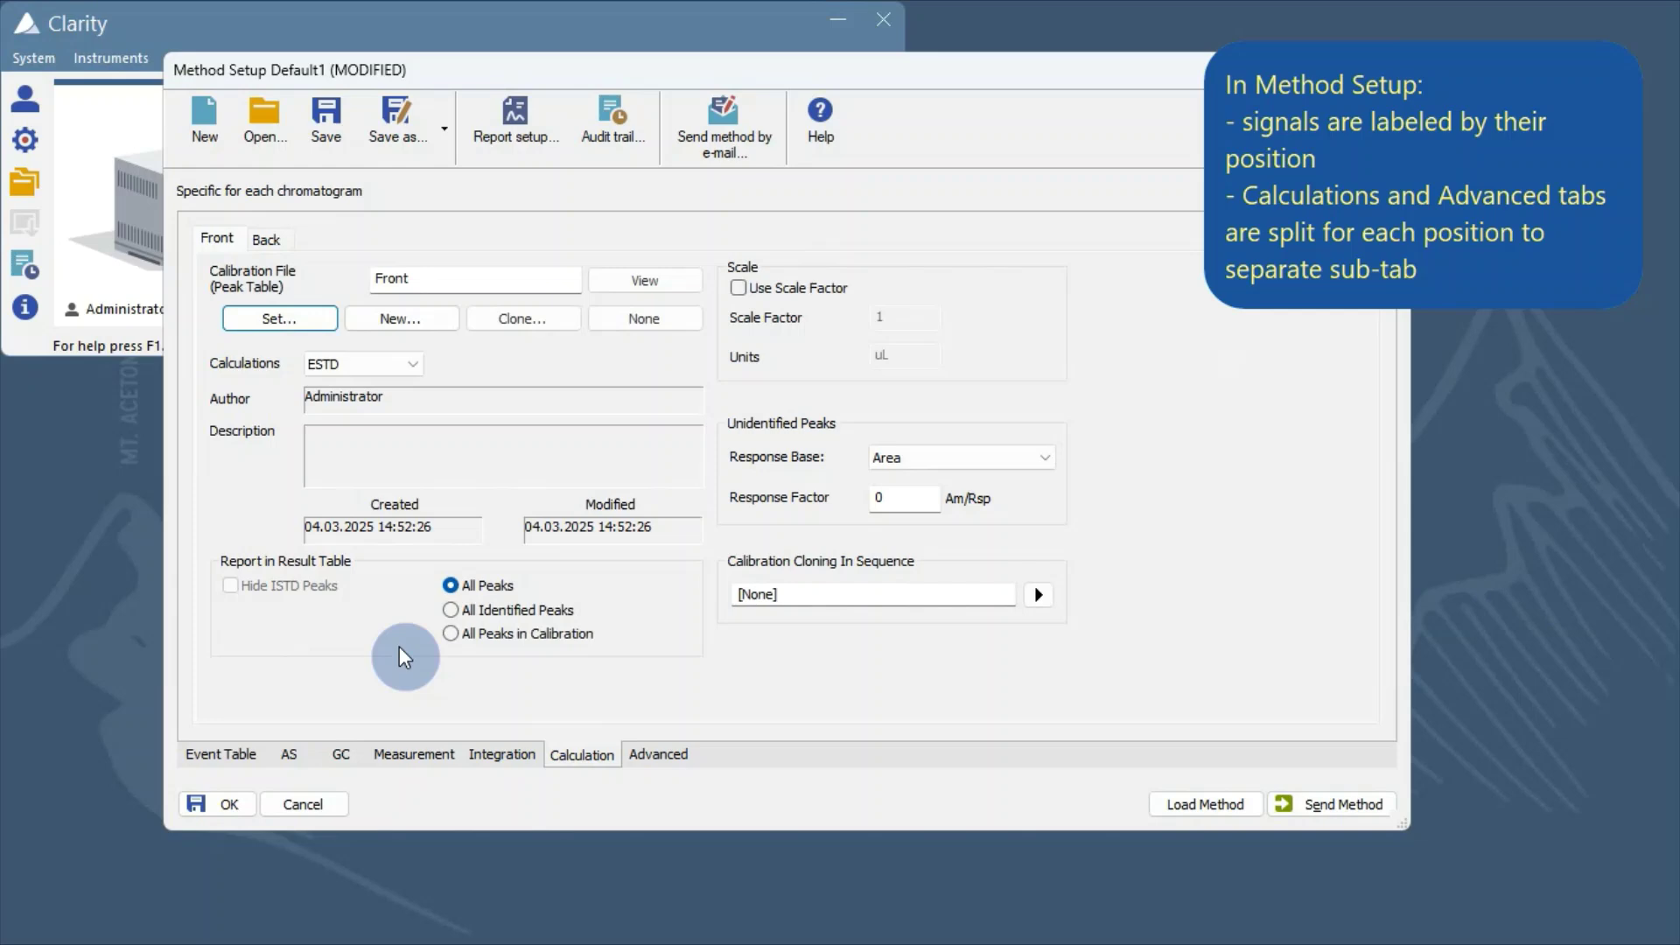
# Create a new calibration file named Back for the Back chromatogram.
pyautogui.click(267, 239)
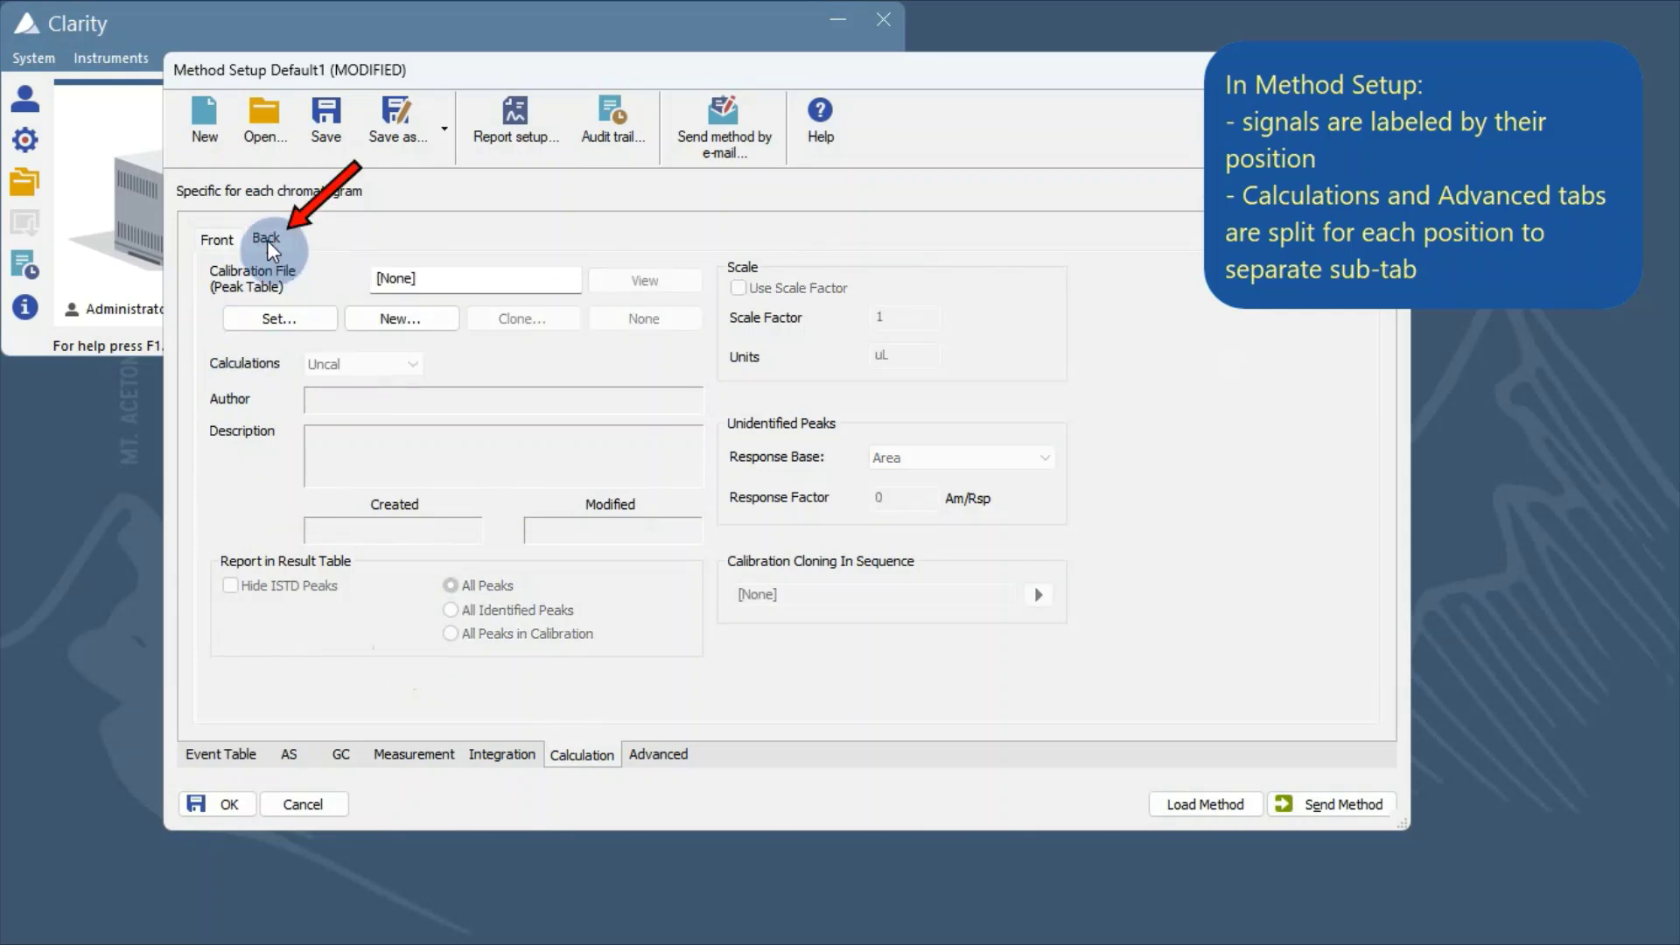
pyautogui.click(376, 318)
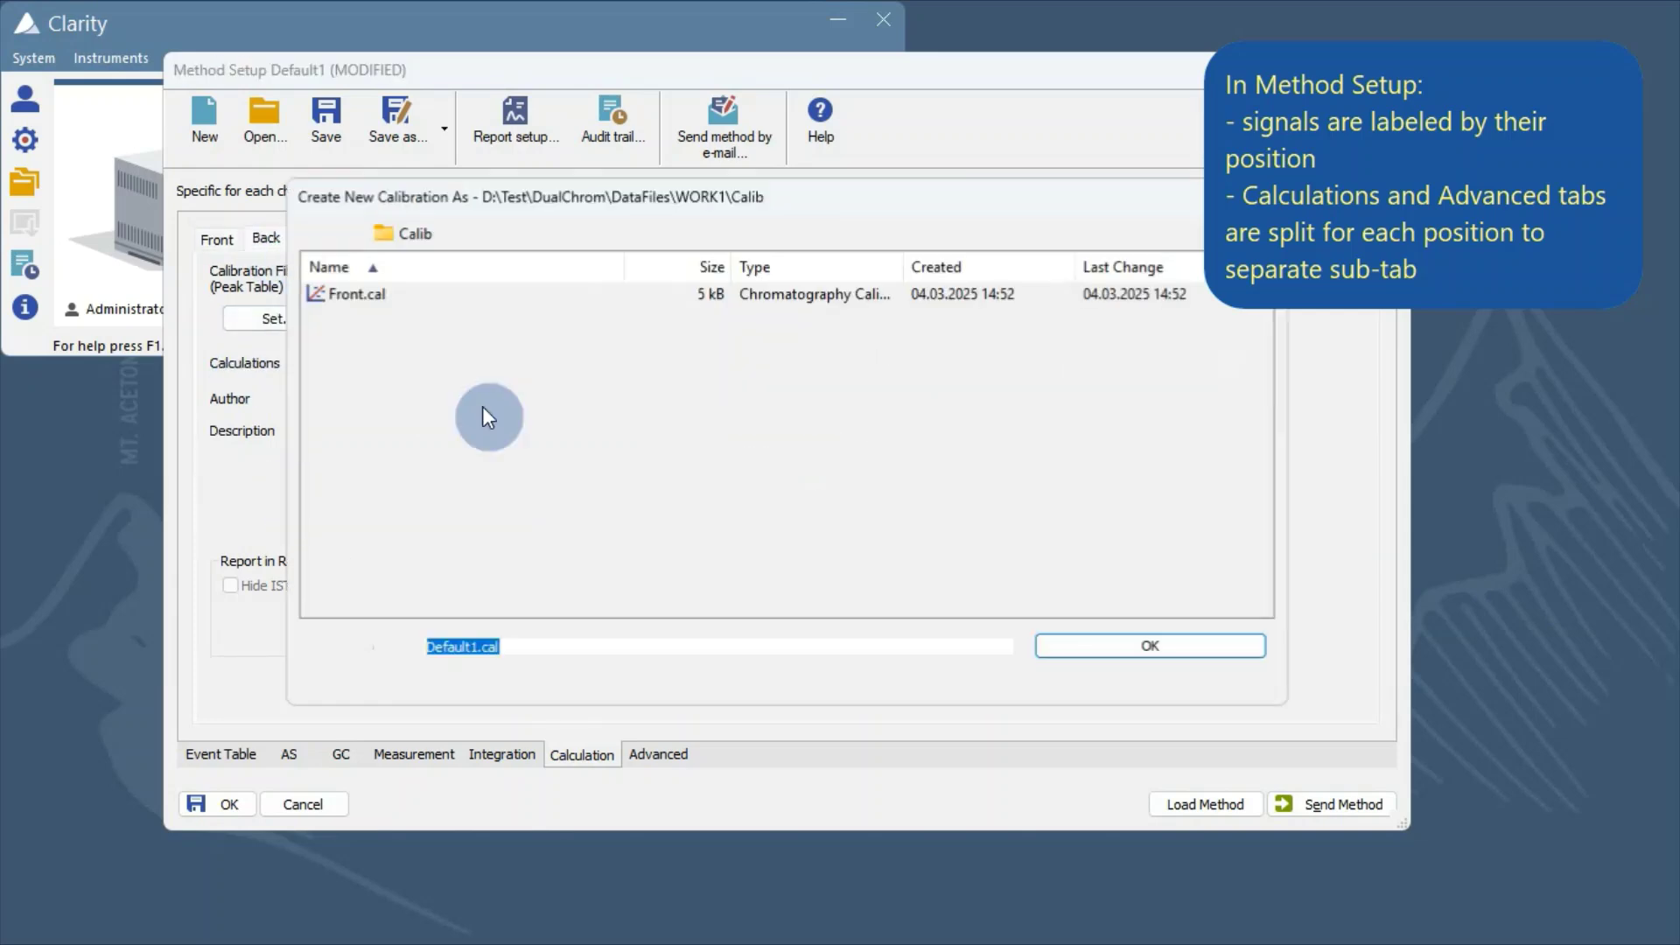
pyautogui.write('Ba')
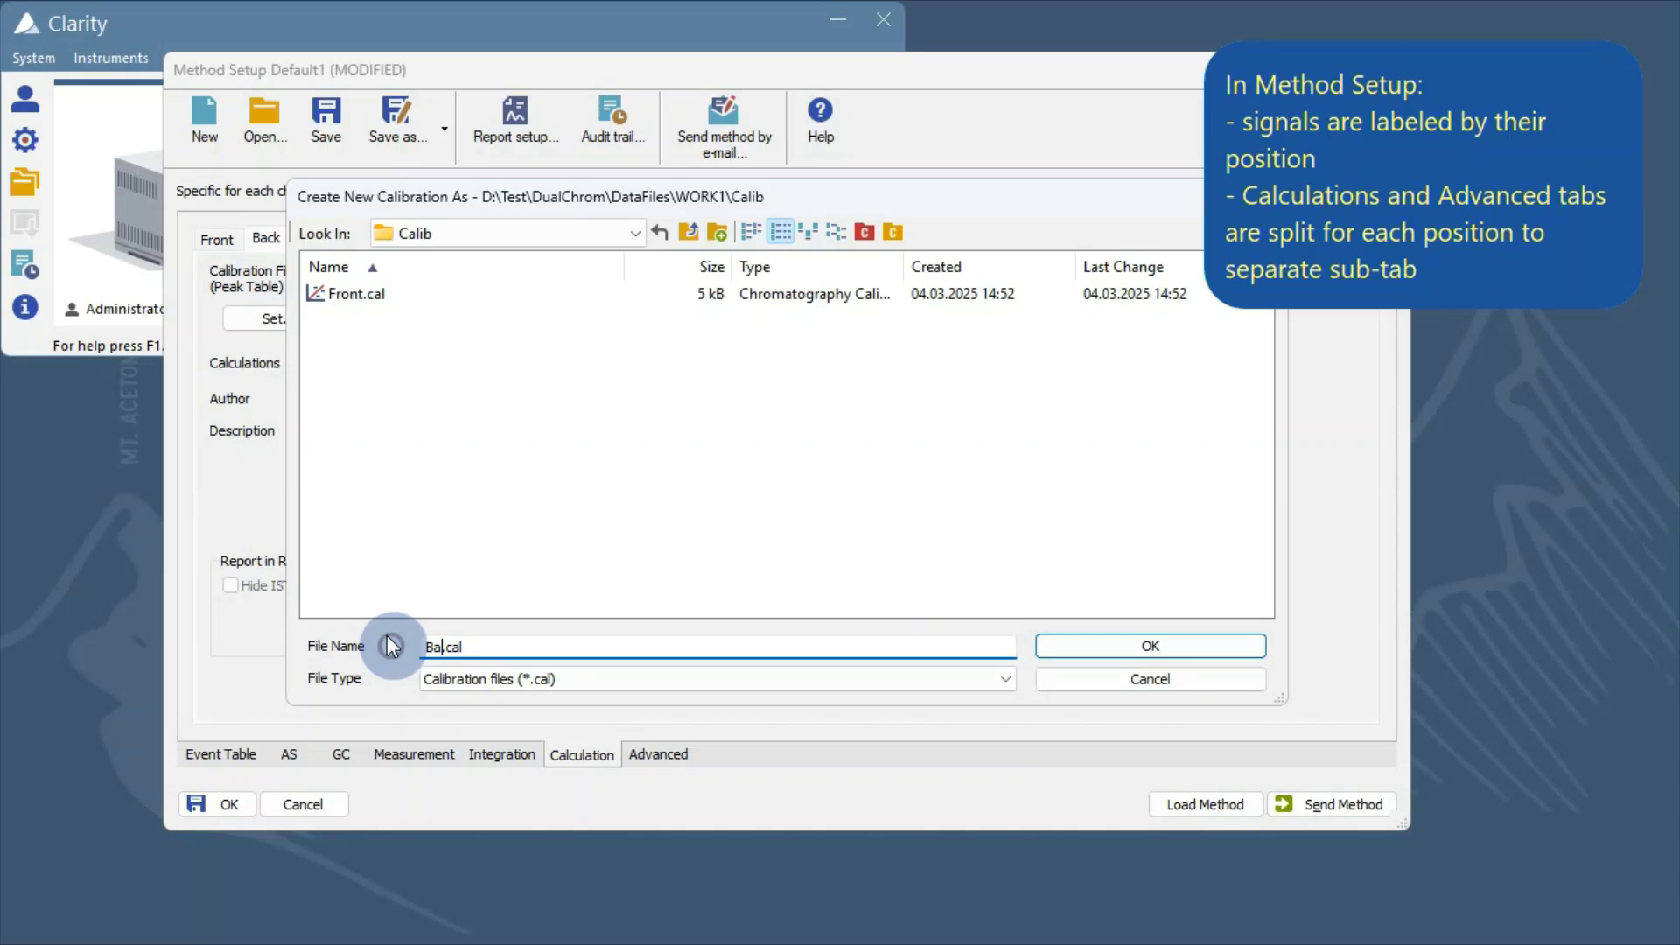
pyautogui.write('ck')
pyautogui.click(1067, 646)
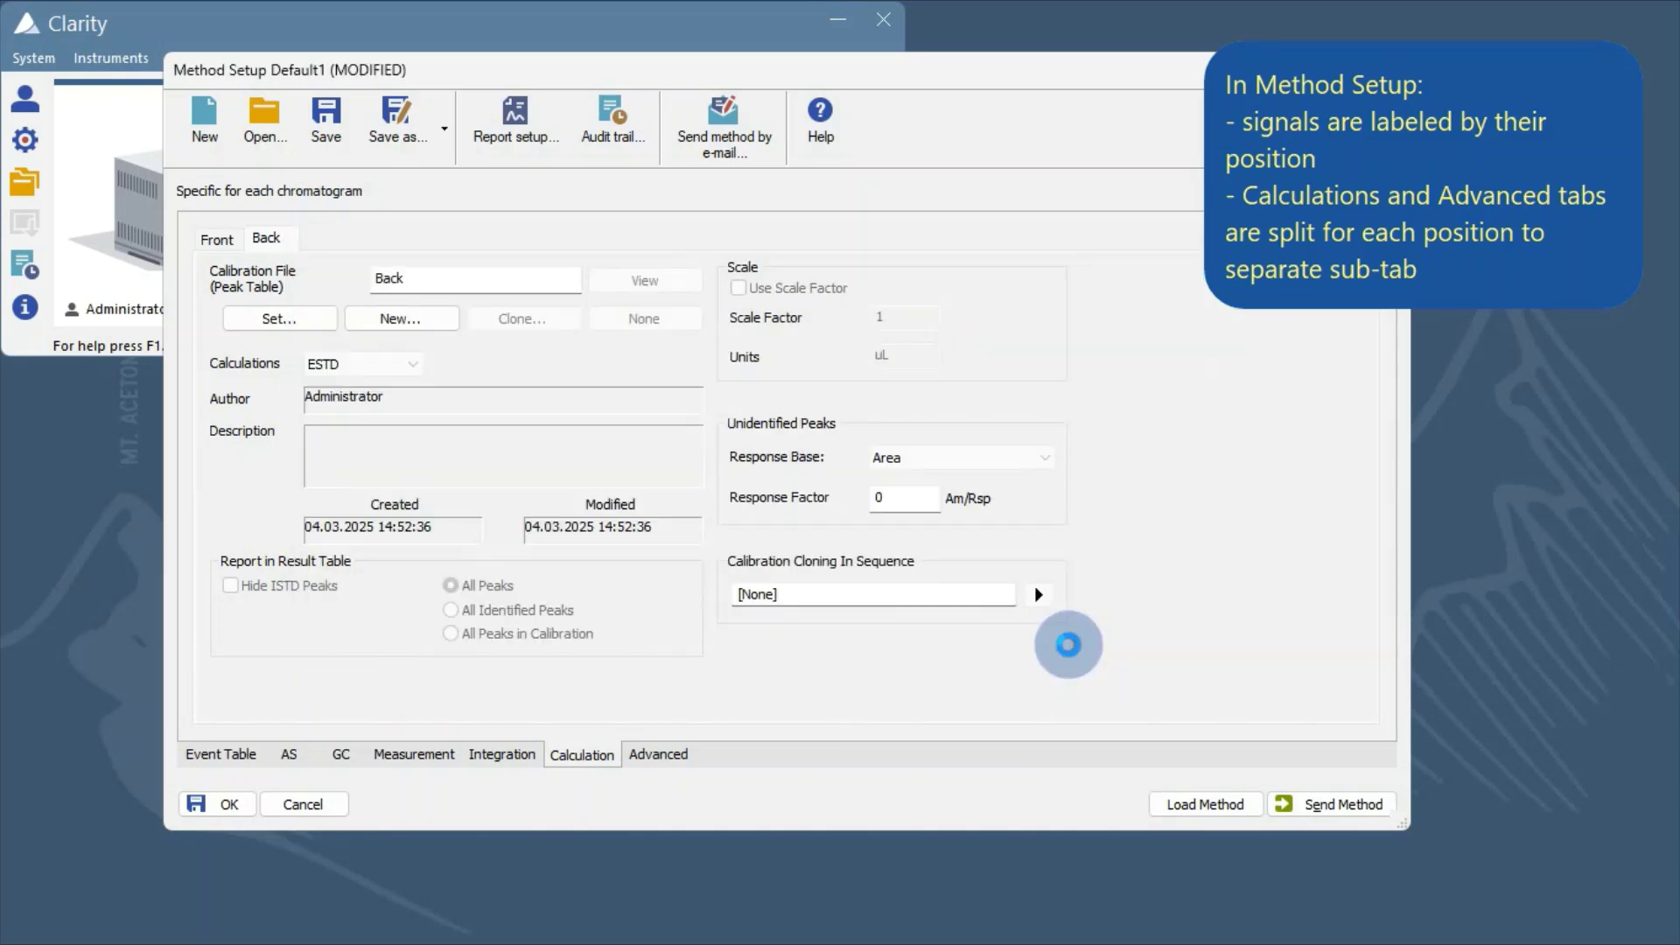
# Check the Front and Back Advanced settings, then save and close the Default1 method setup.
pyautogui.click(678, 753)
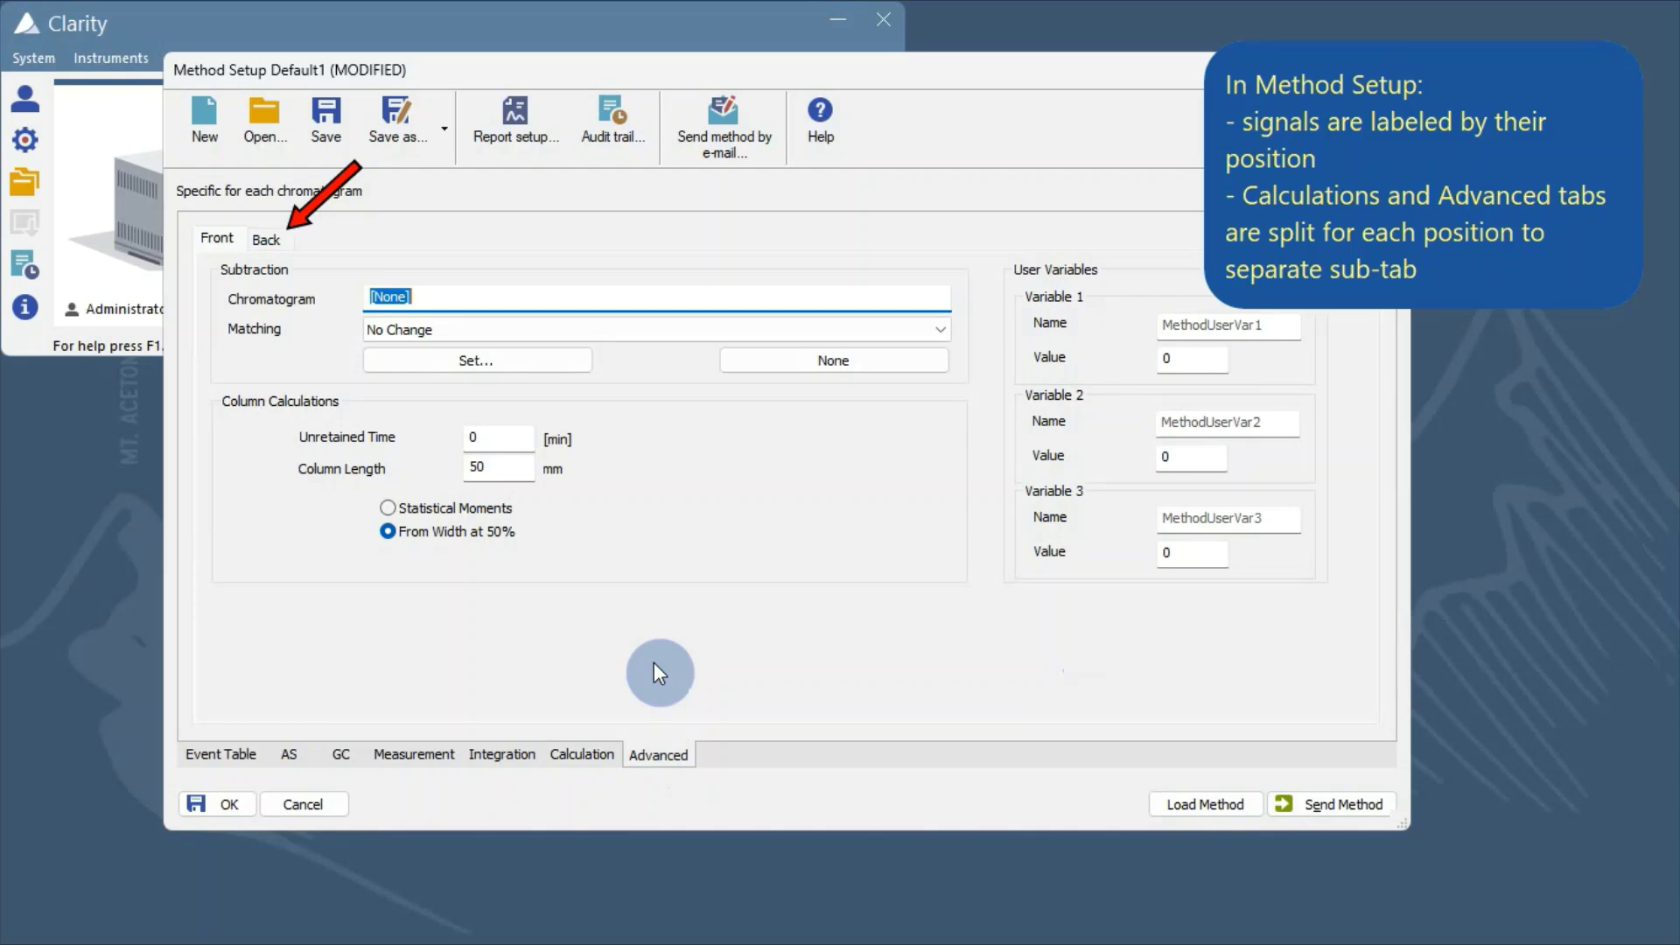
pyautogui.click(264, 237)
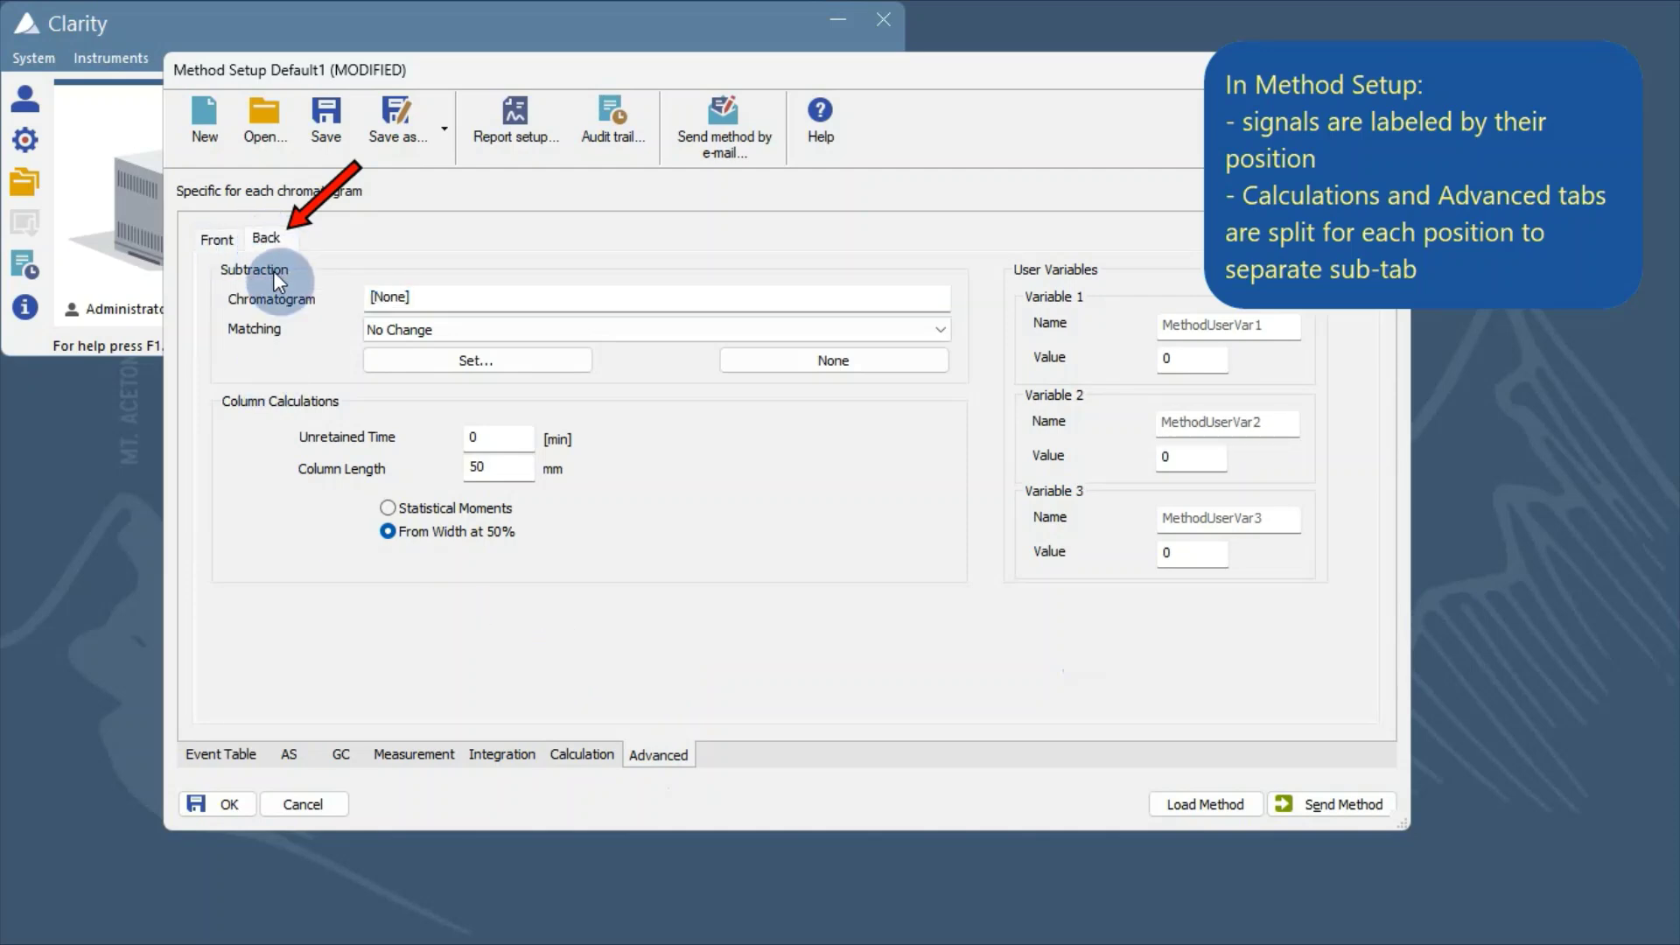
pyautogui.click(444, 758)
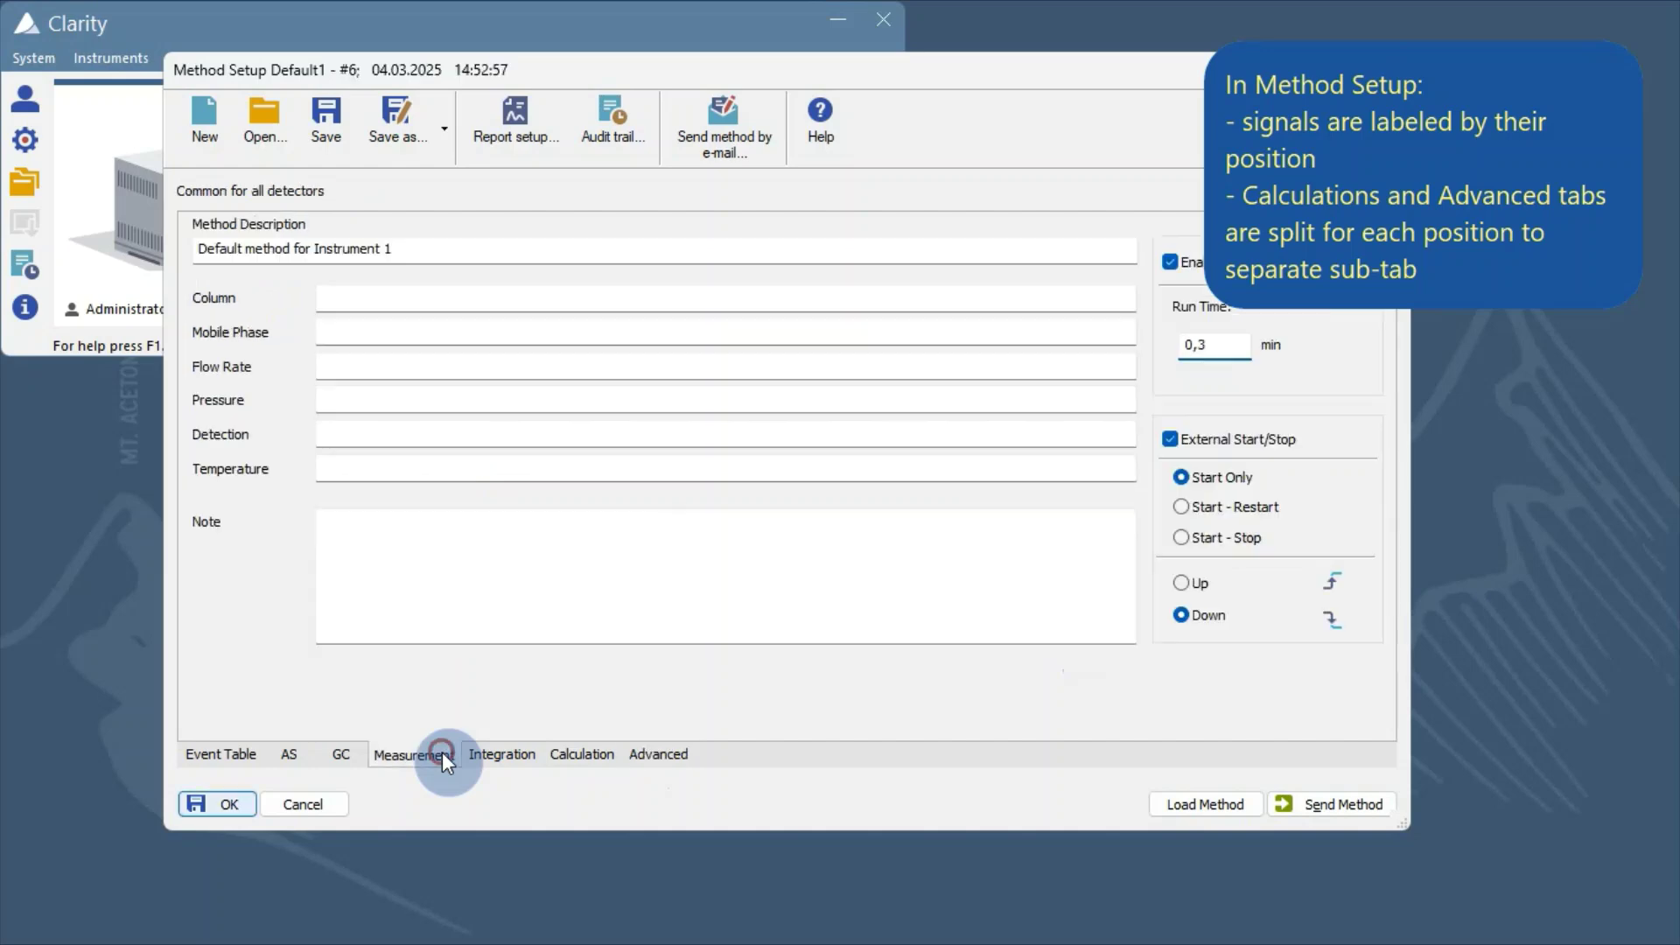
pyautogui.click(218, 802)
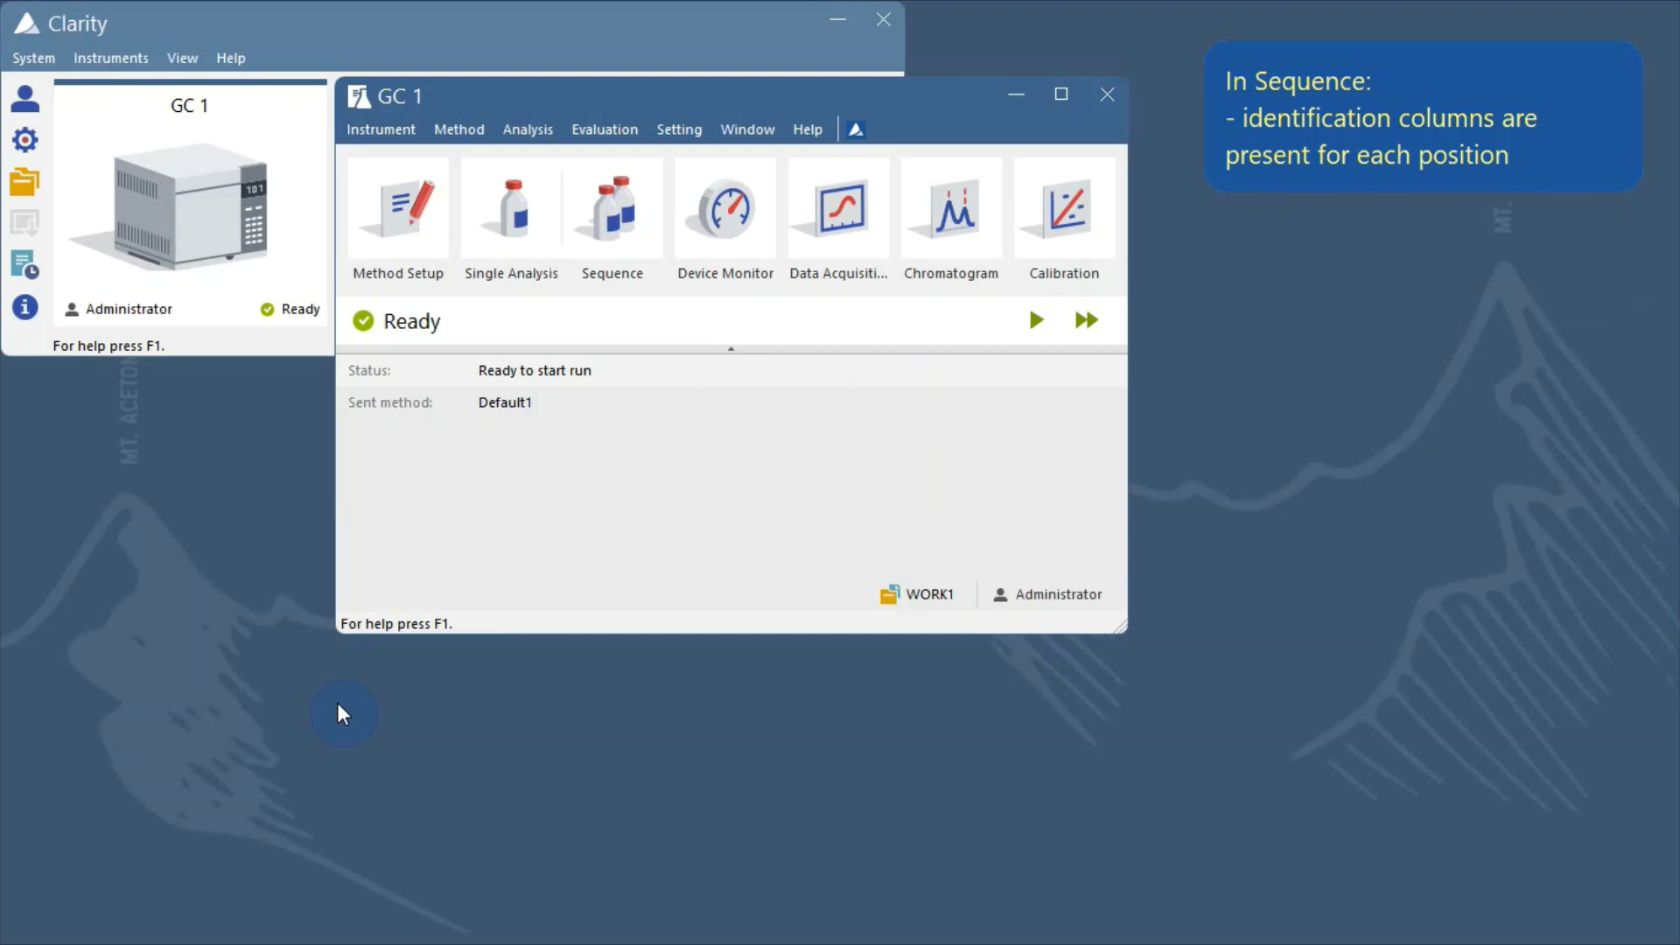
# Enter Sample IDs Front and Back in row 1 of sequence Test, save it, and start it.
pyautogui.click(603, 206)
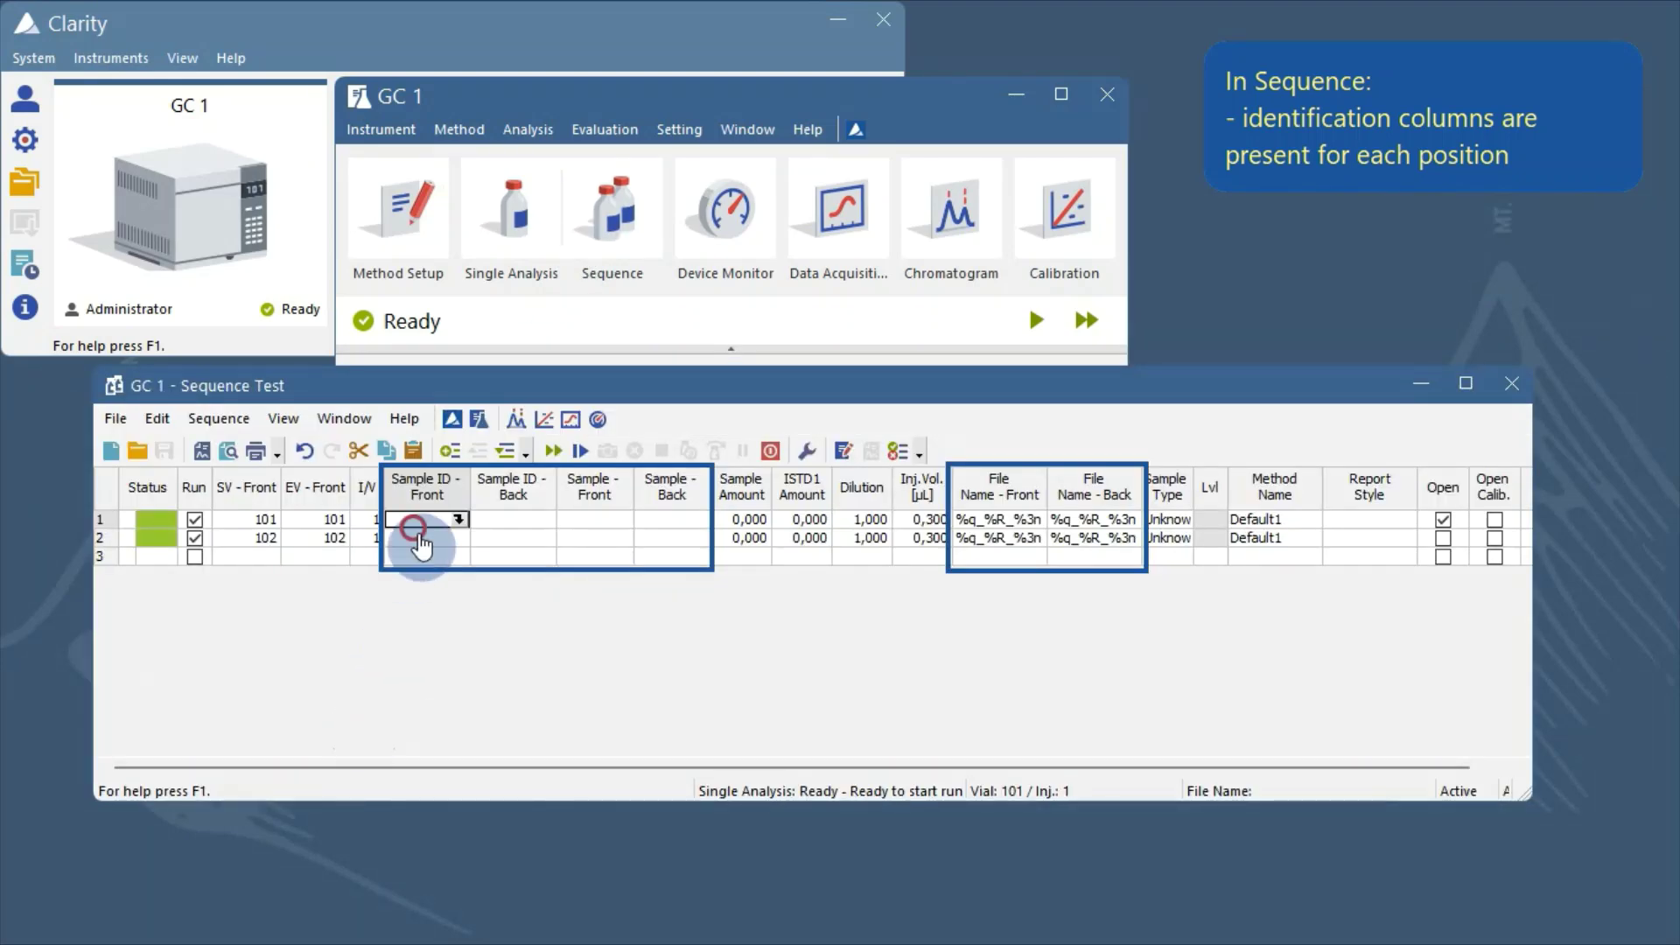
pyautogui.click(418, 518)
pyautogui.write('Fron')
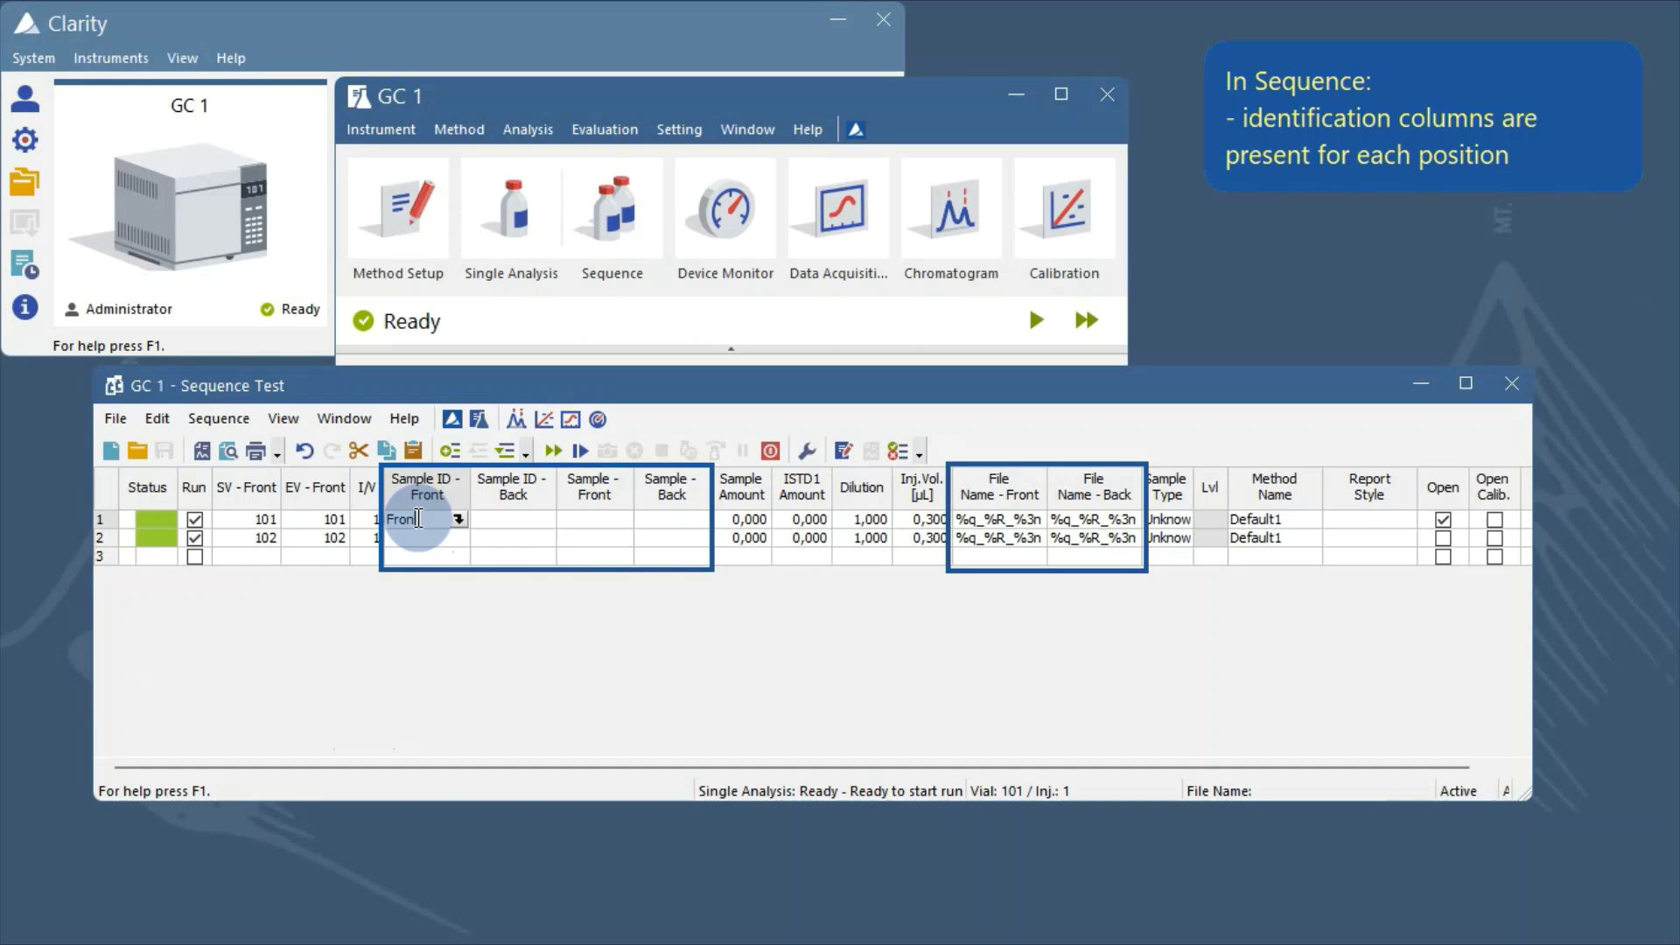
pyautogui.write('t')
pyautogui.click(517, 521)
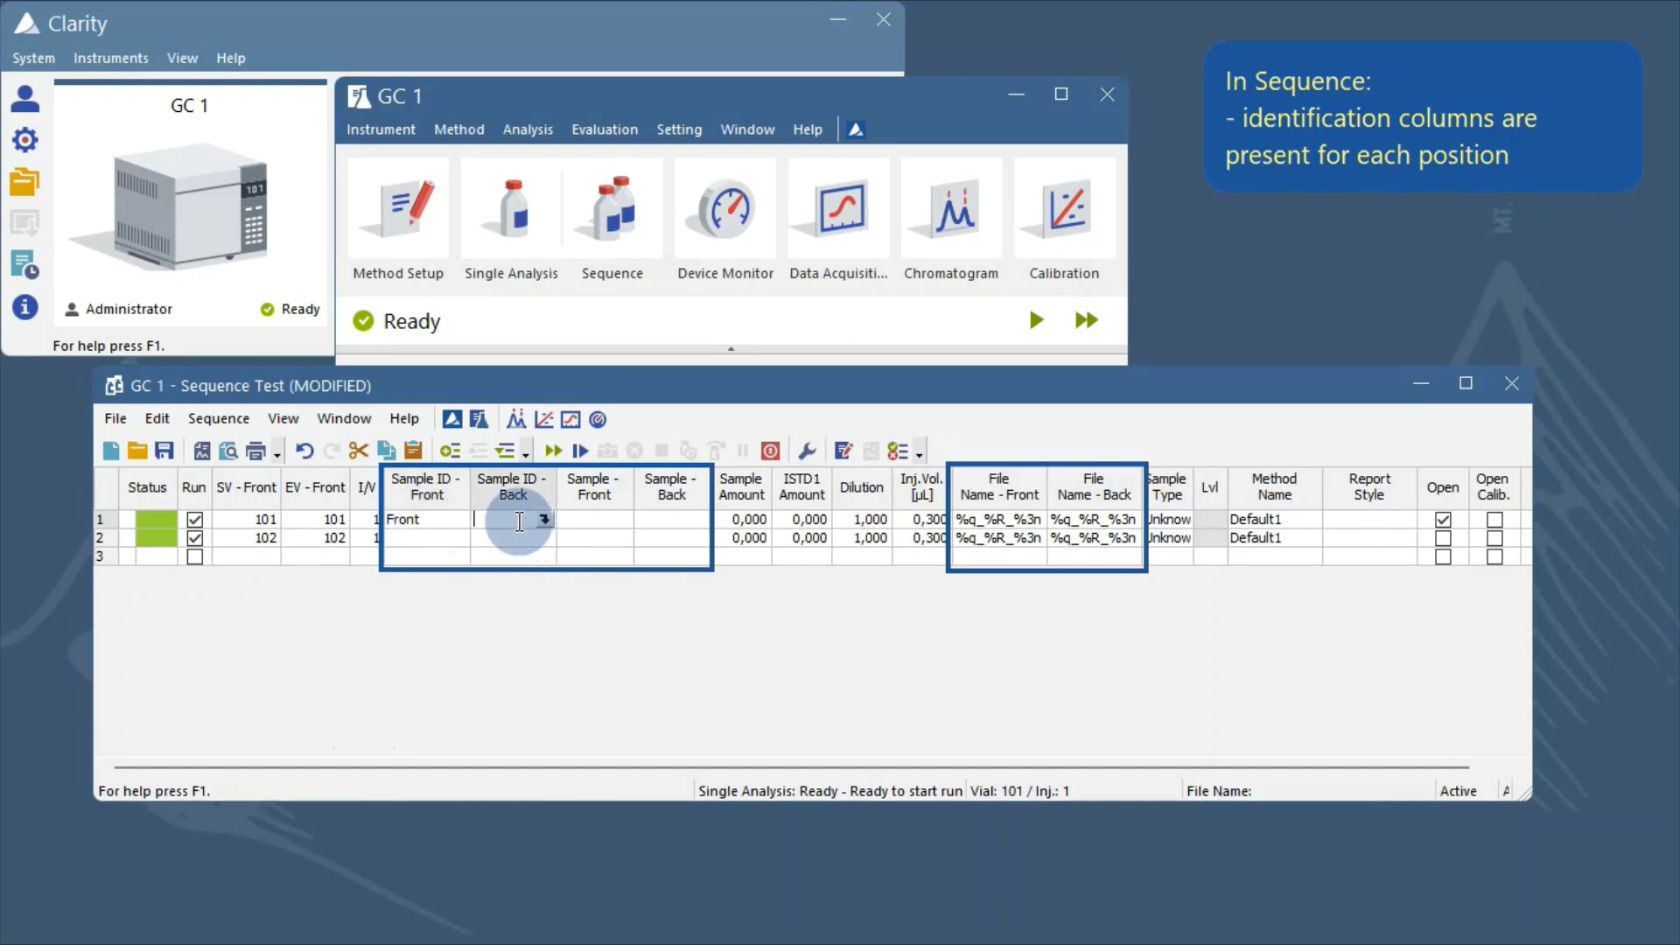
pyautogui.write('Back')
pyautogui.press('Return')
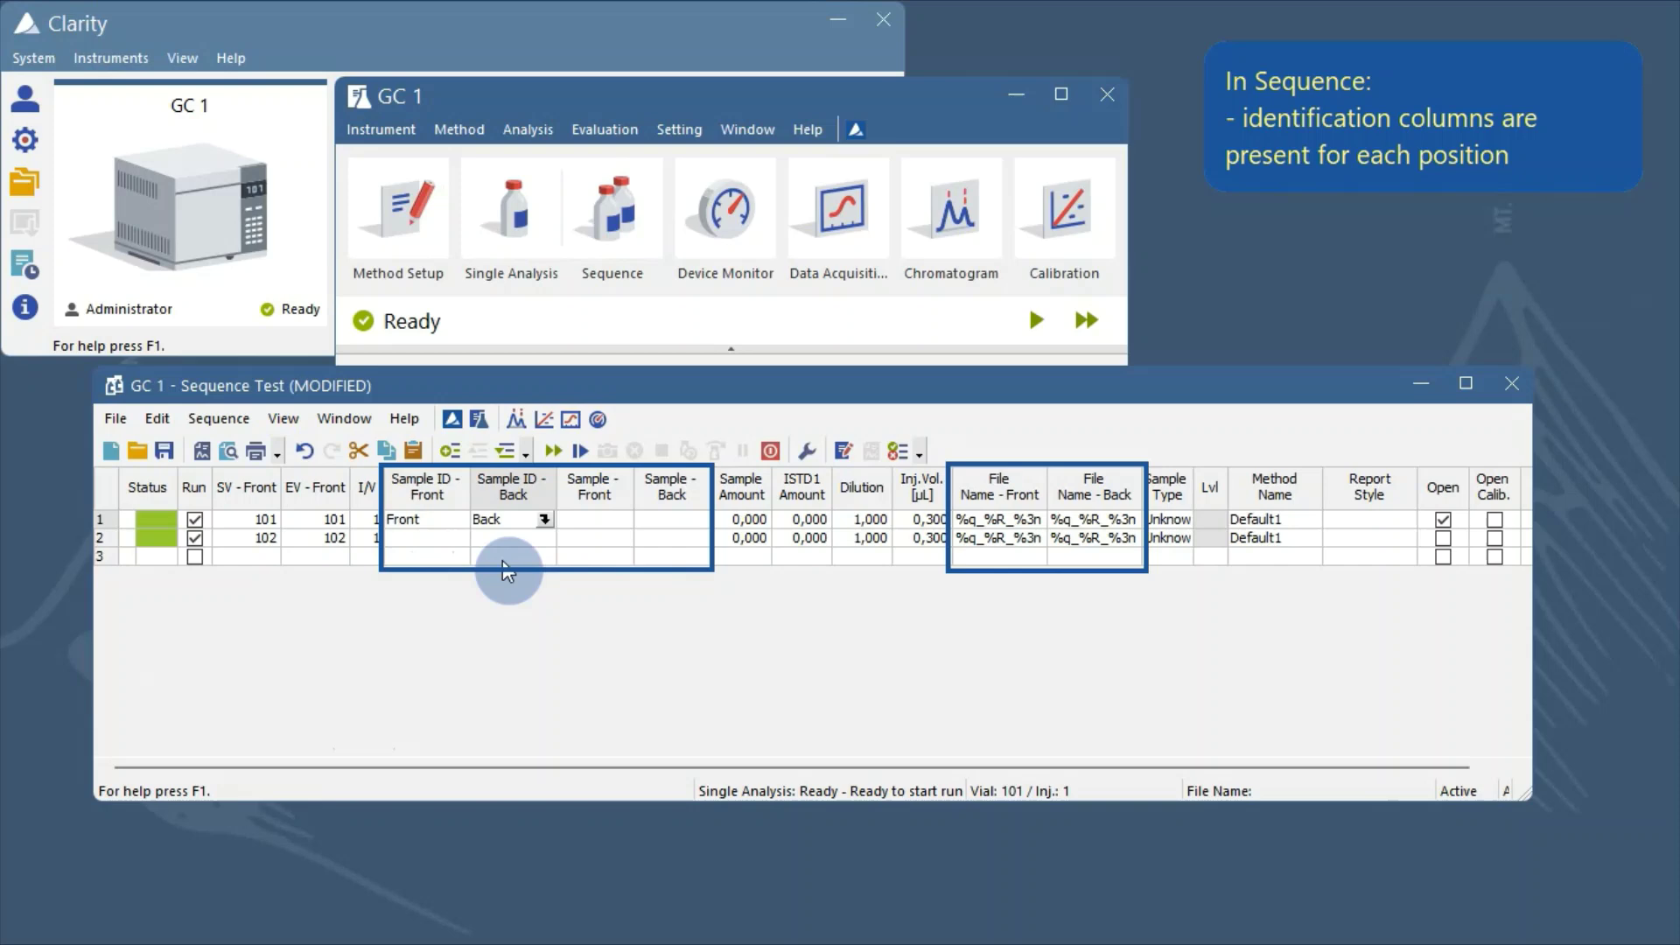
pyautogui.click(444, 557)
pyautogui.hotkey('ctrl', 's')
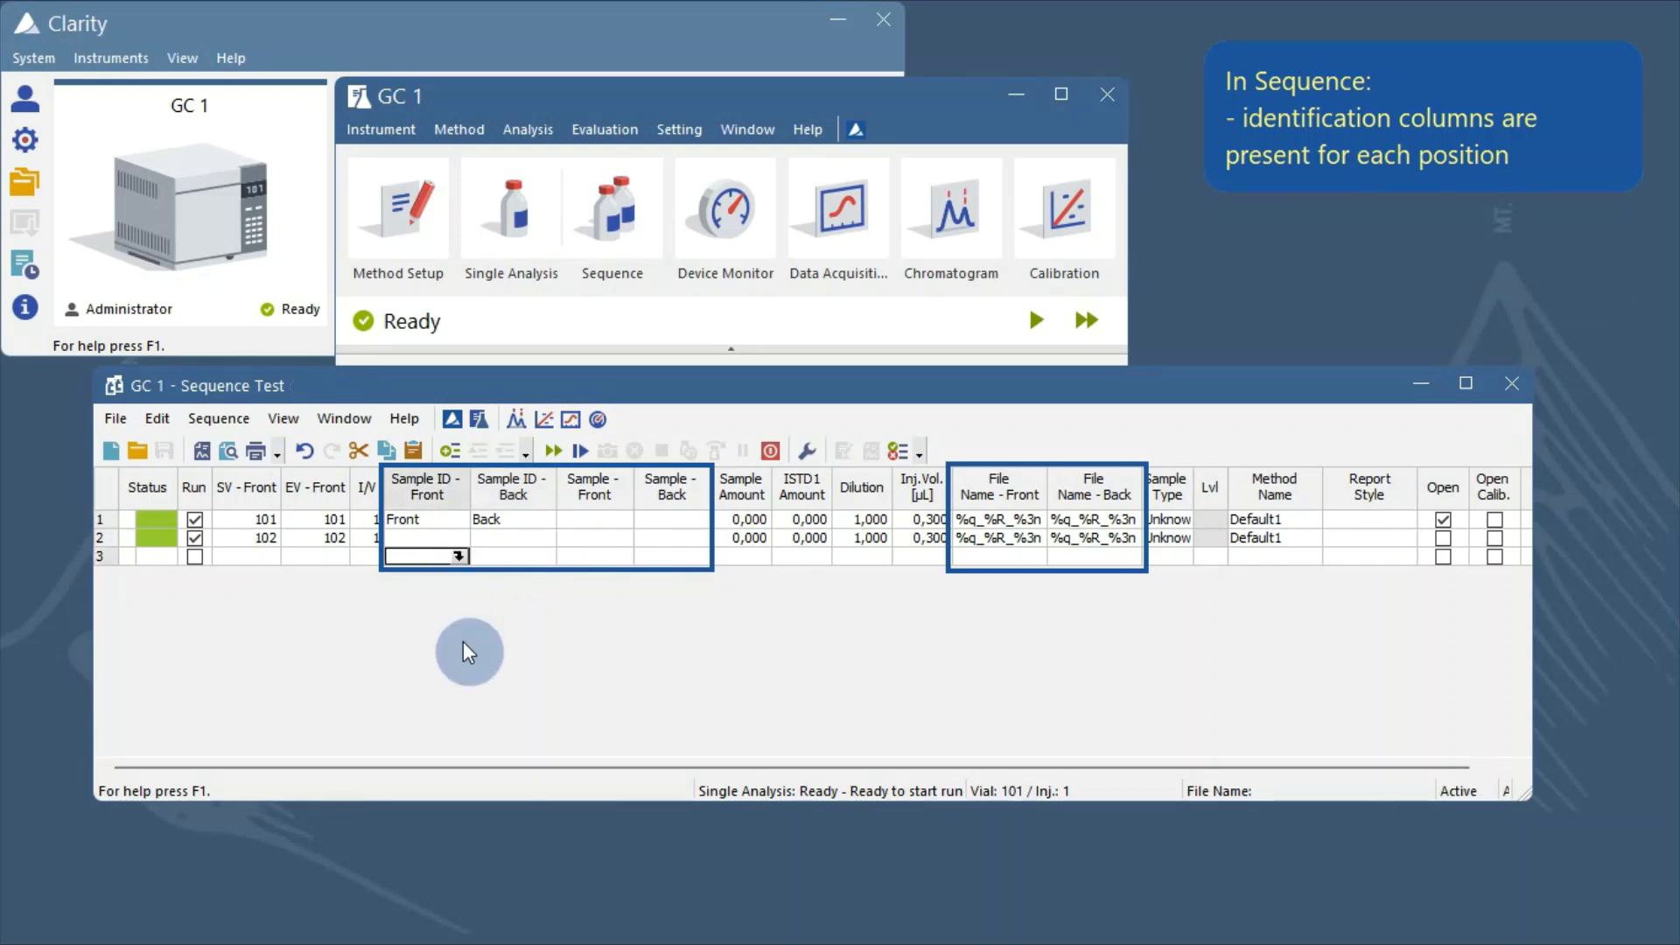
pyautogui.click(558, 450)
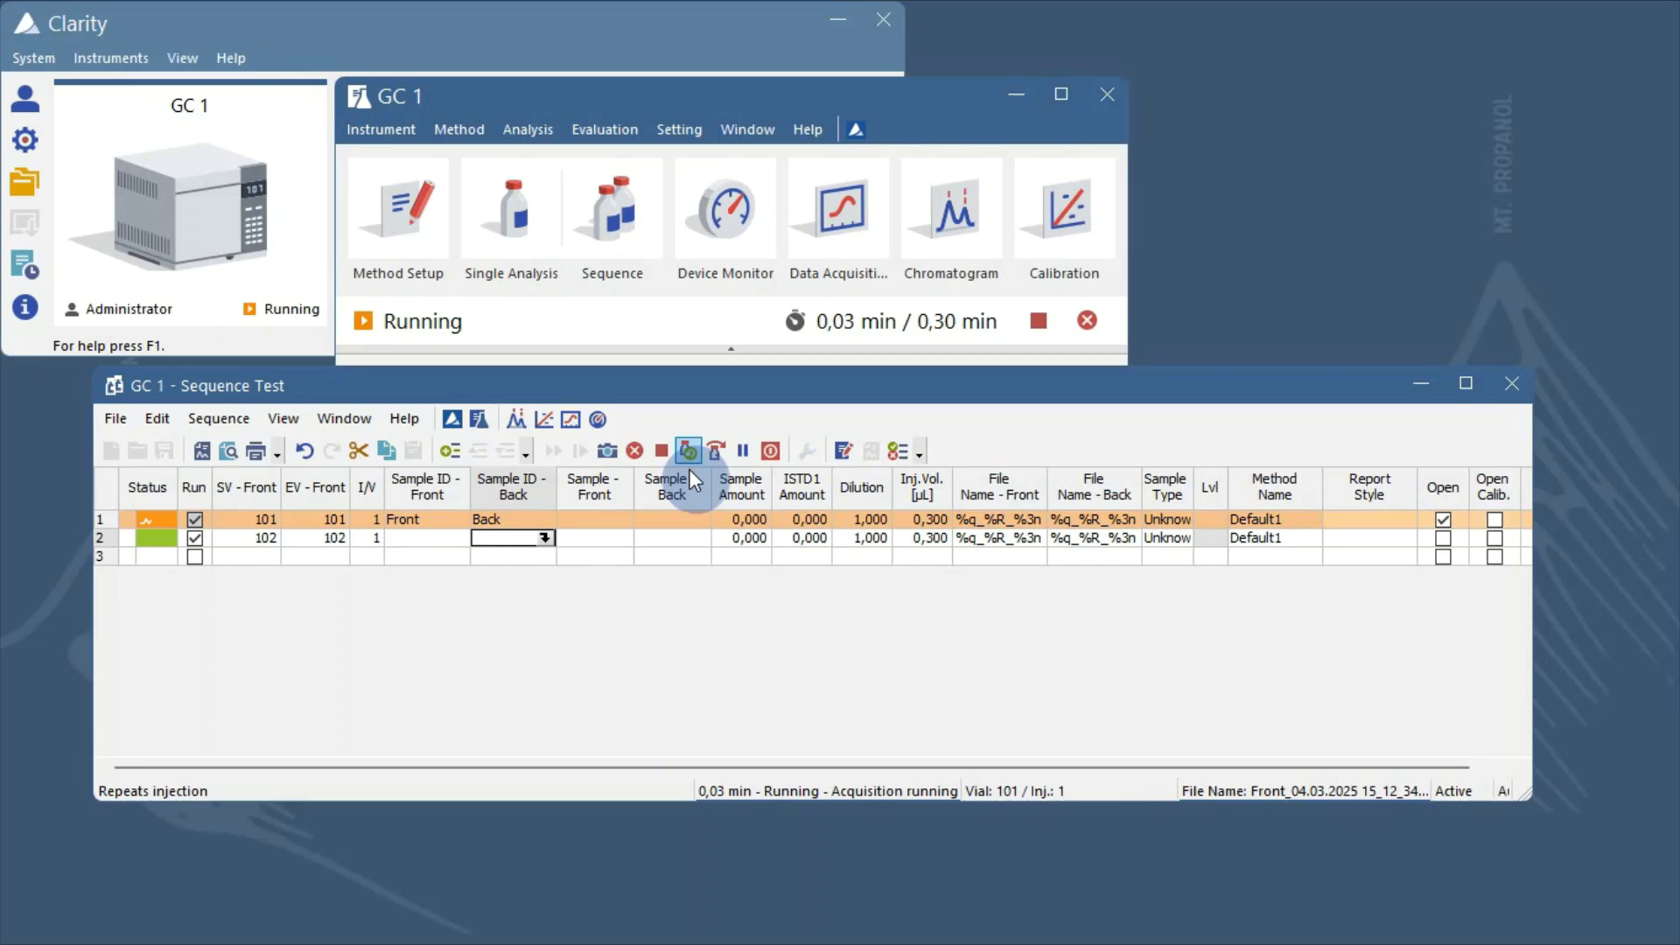
# Expand the GC 1 status details to reach the acquired Front/Back chromatogram.
pyautogui.click(682, 332)
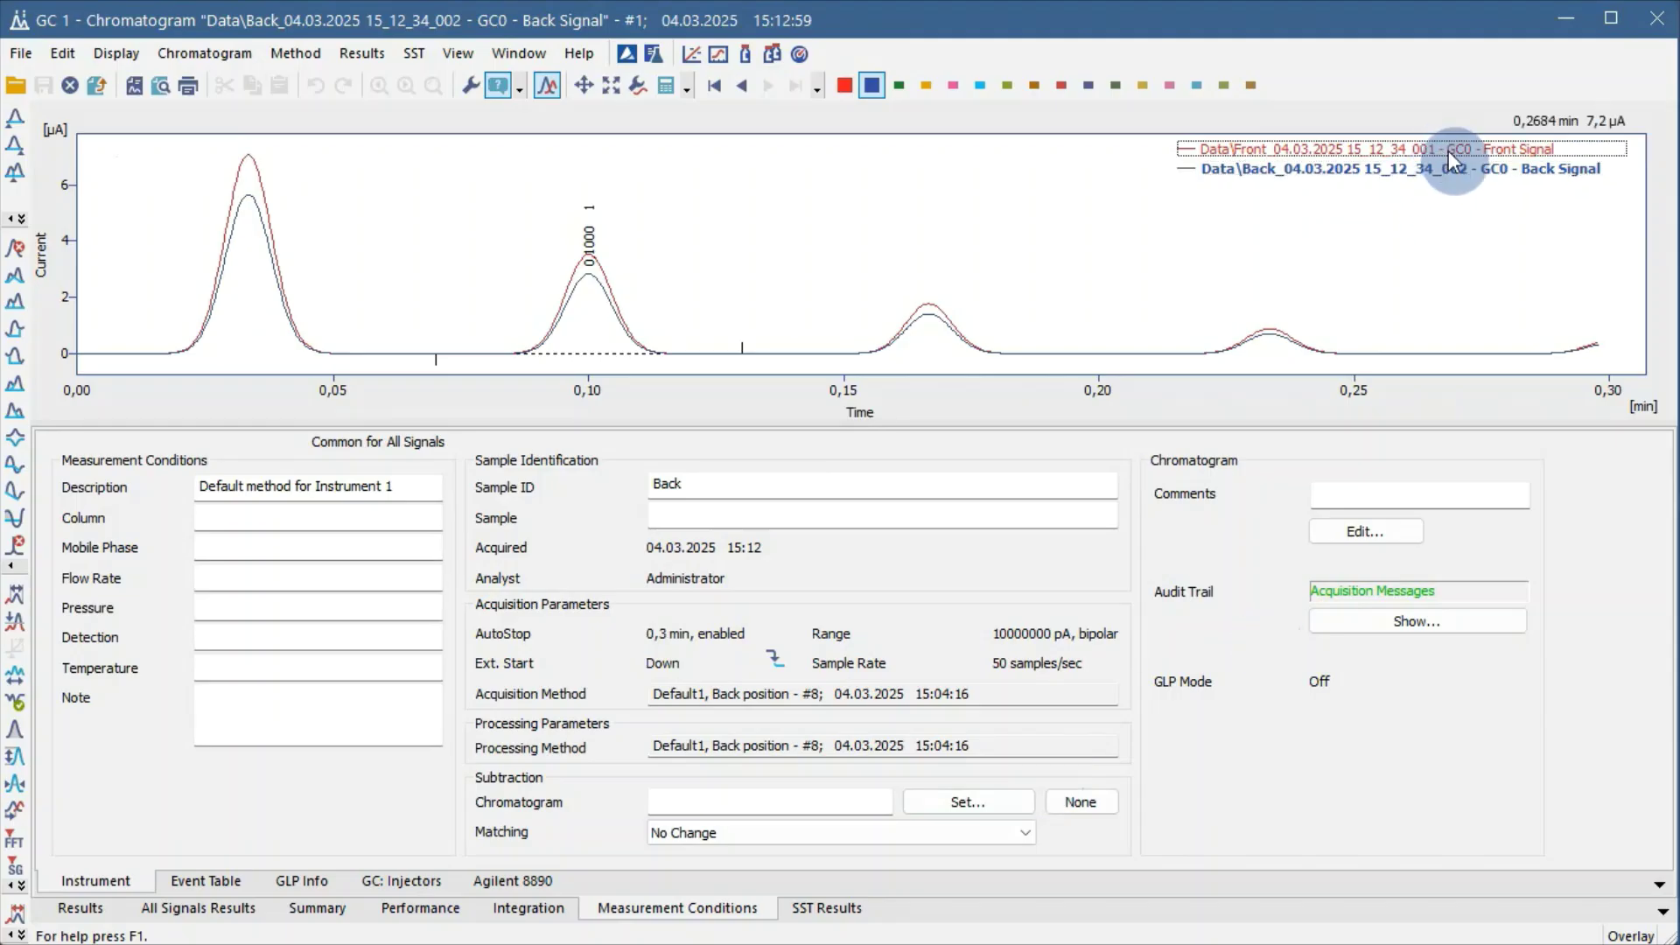
# Show the Front signal's details and preview its printed report, then close the preview.
pyautogui.click(1449, 150)
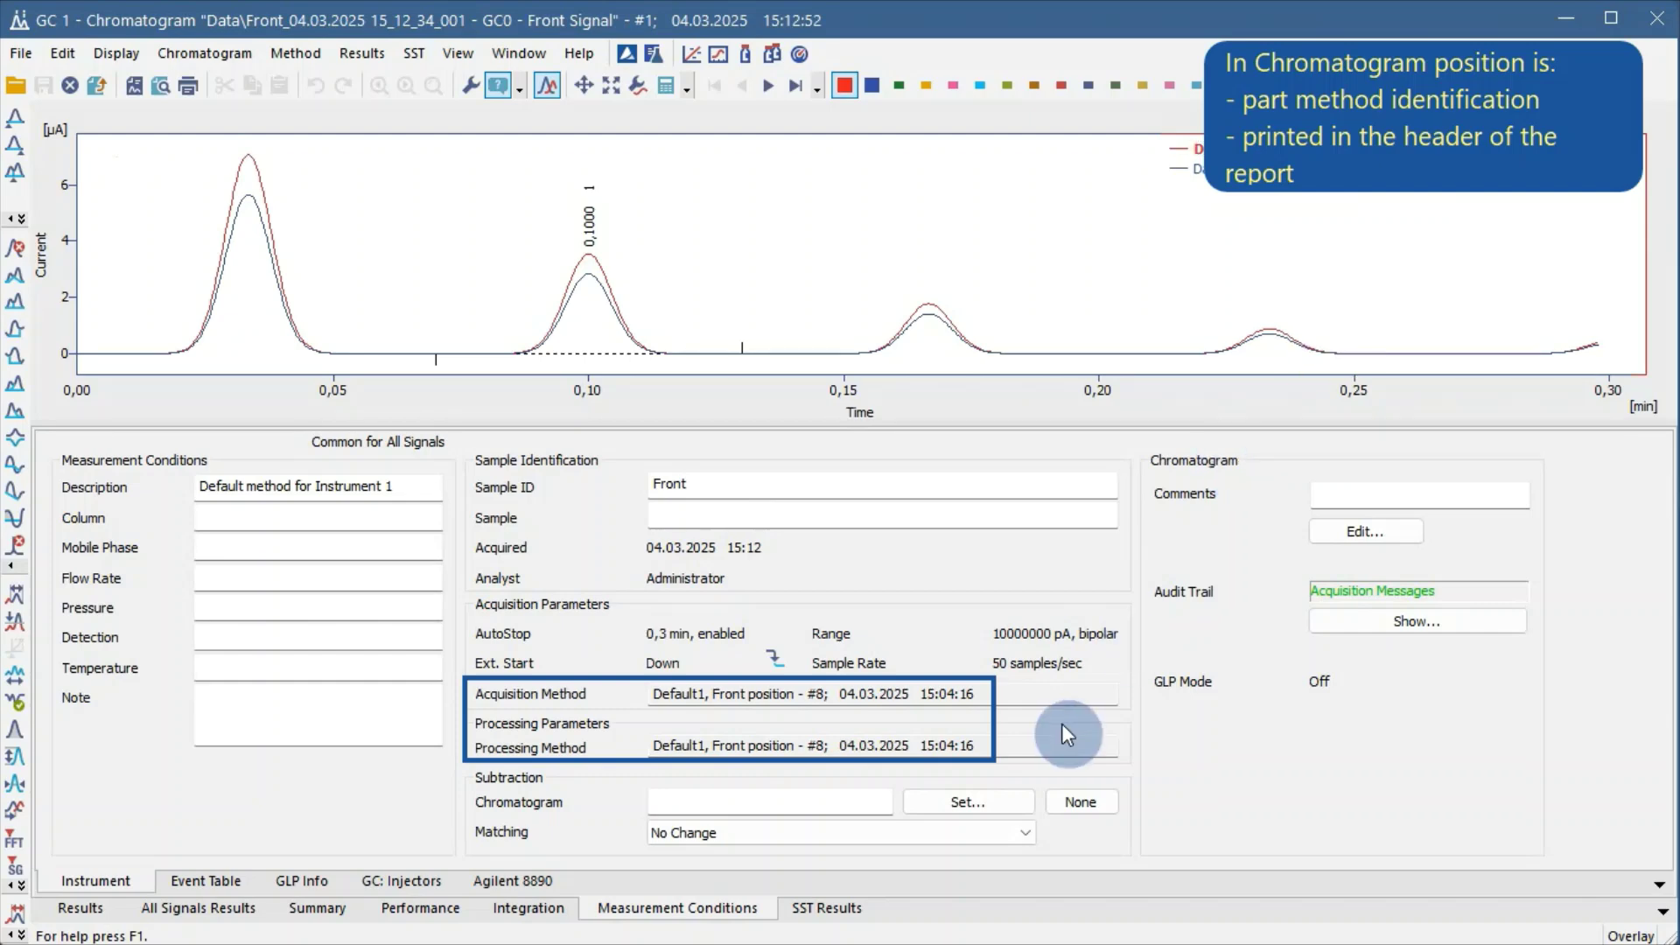
pyautogui.click(161, 84)
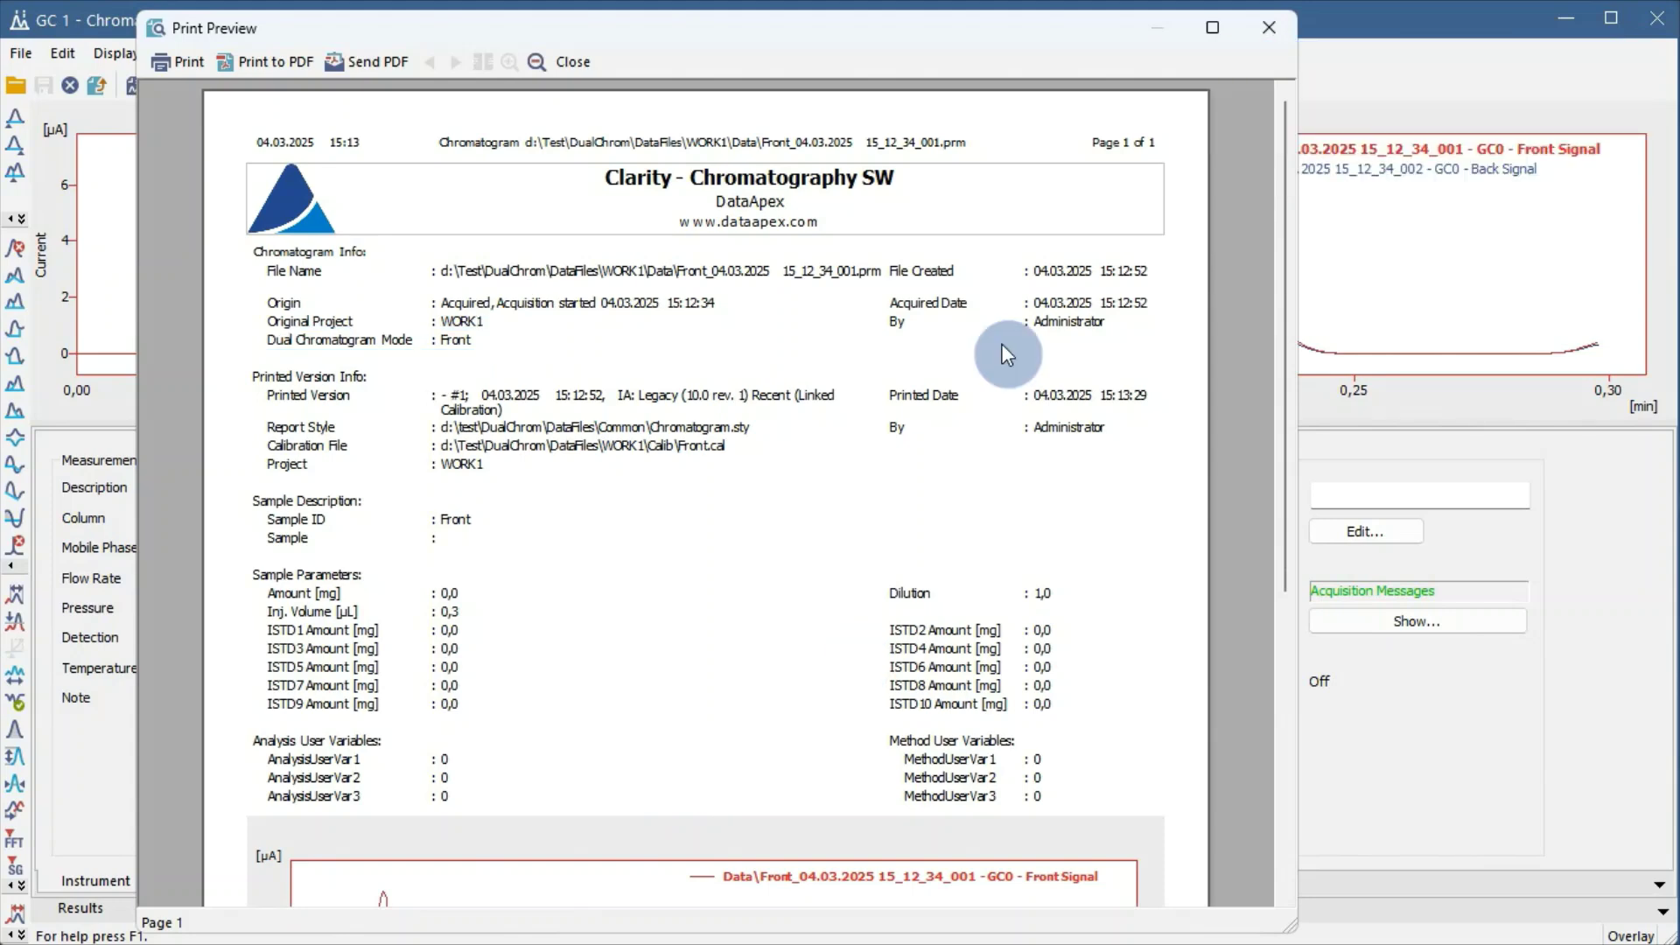
pyautogui.click(1273, 39)
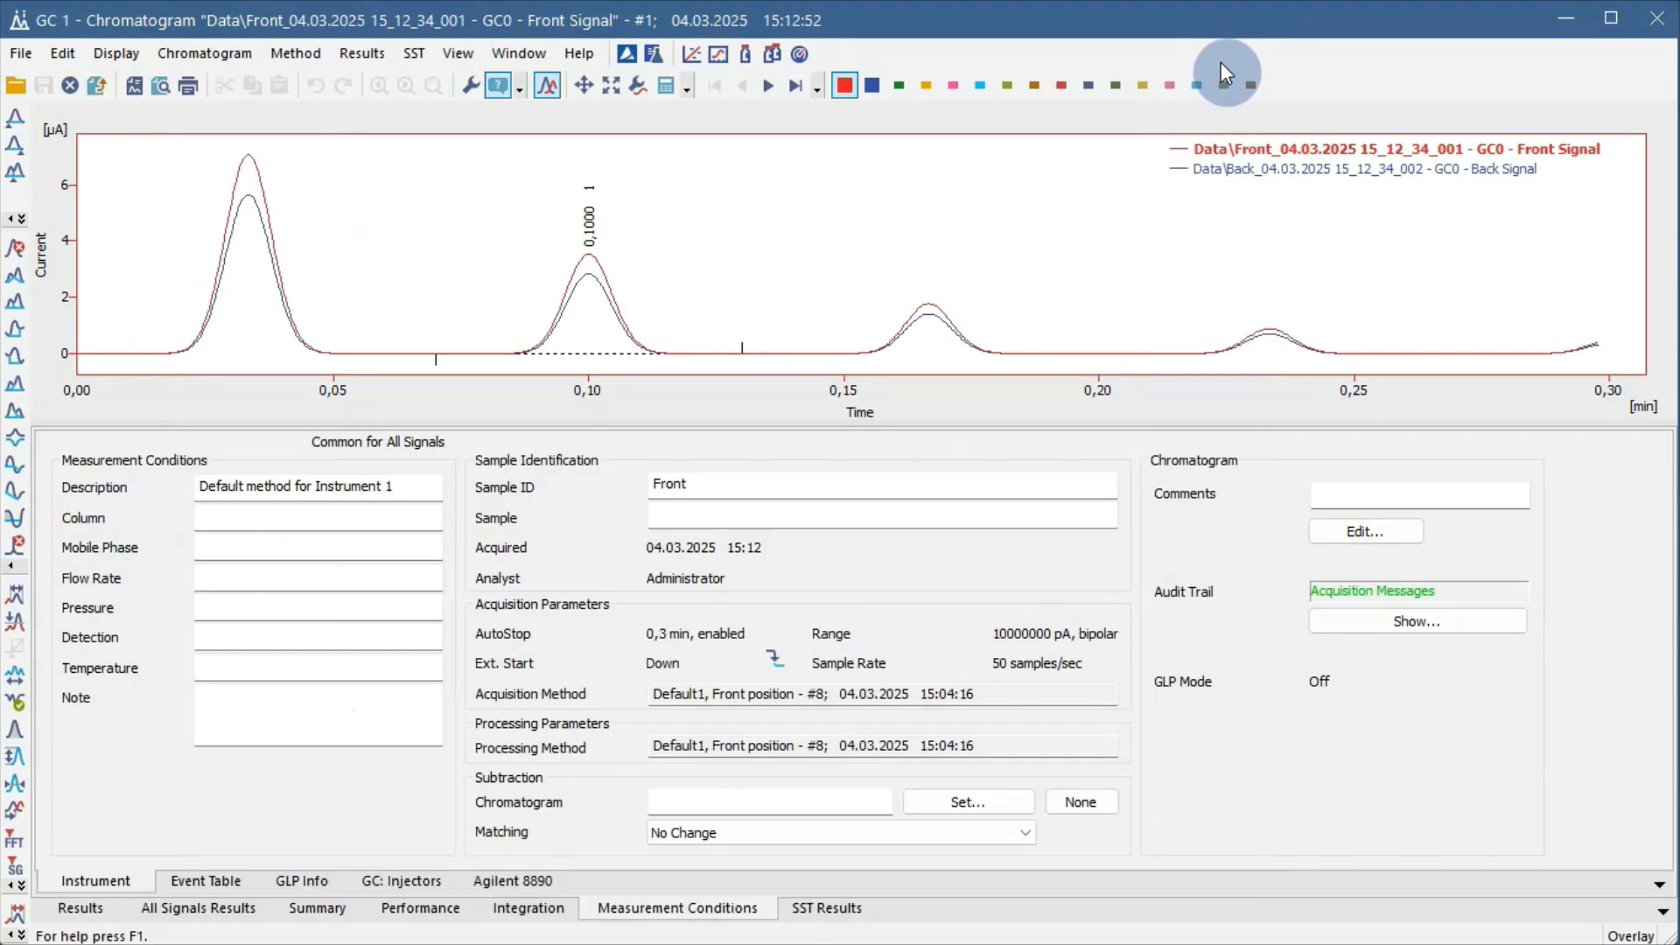
# Open Analysis > Batch and select four Front and Back chromatograms.
pyautogui.click(1552, 33)
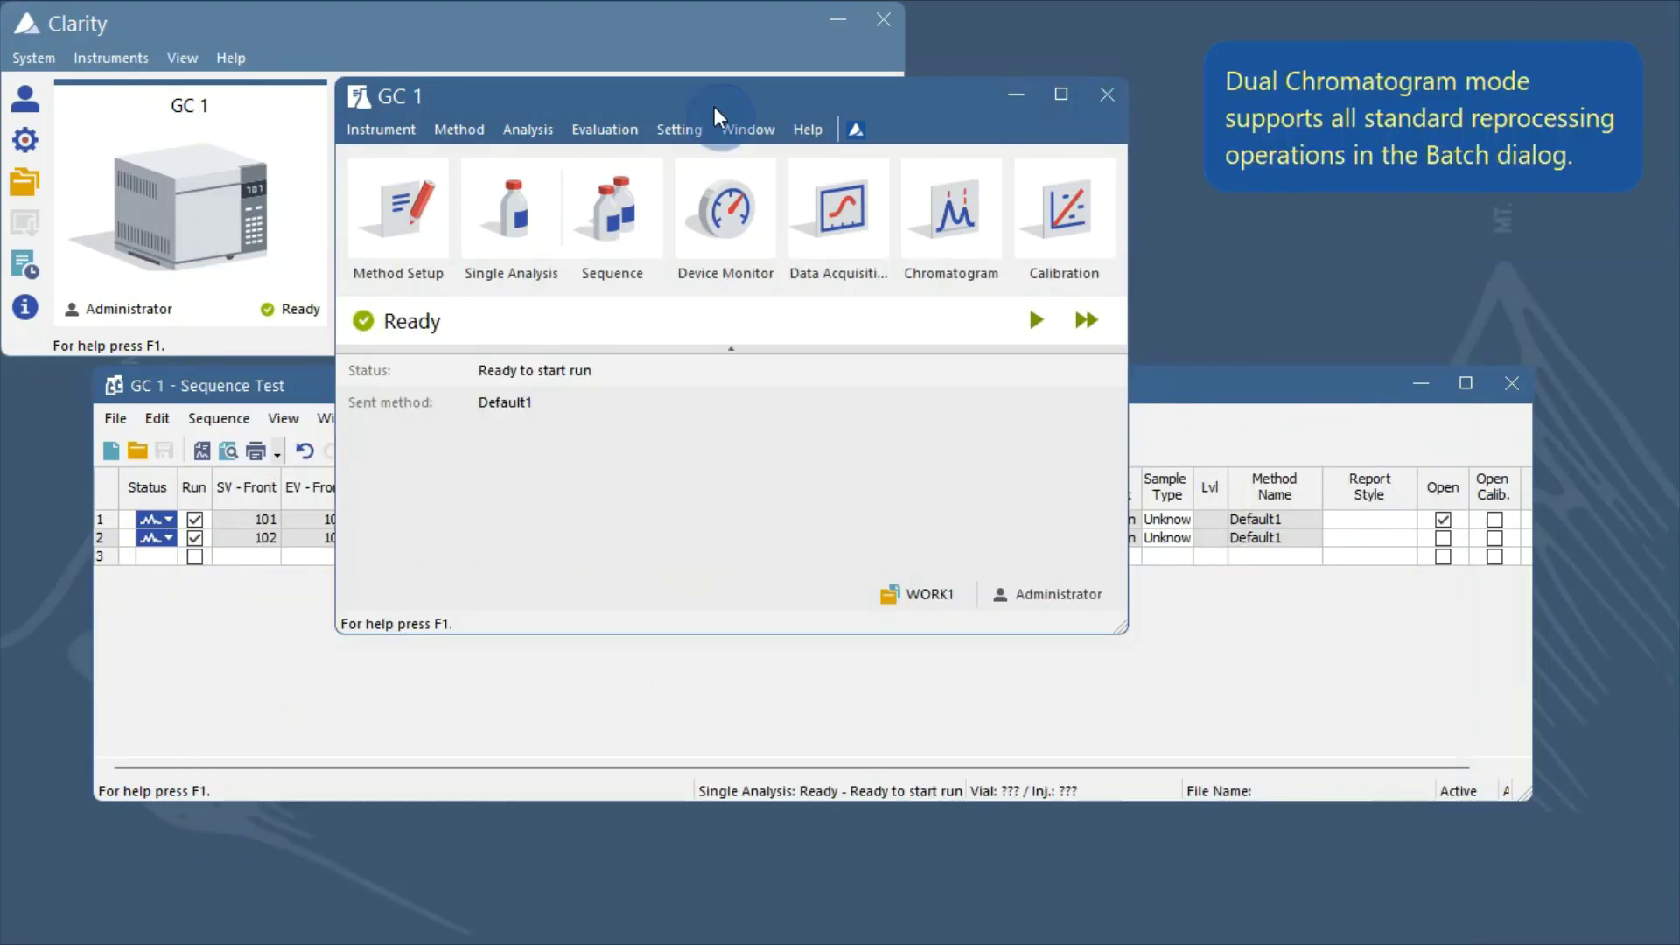
pyautogui.click(550, 126)
pyautogui.click(556, 210)
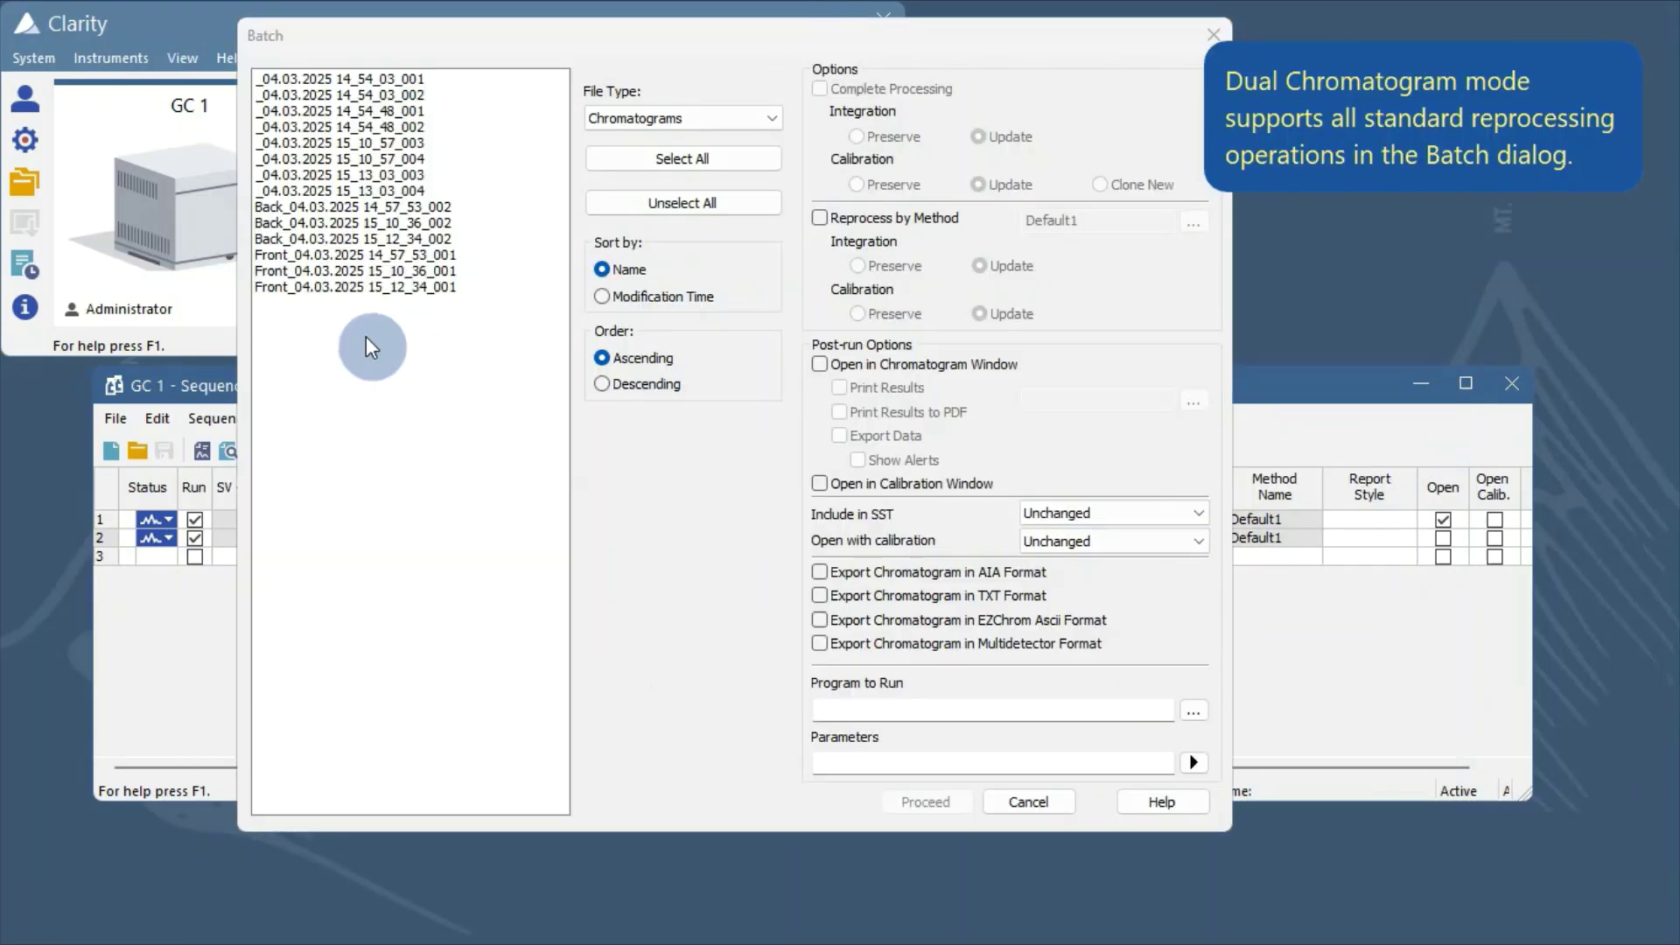
pyautogui.moveTo(308, 224); pyautogui.dragTo(318, 266)
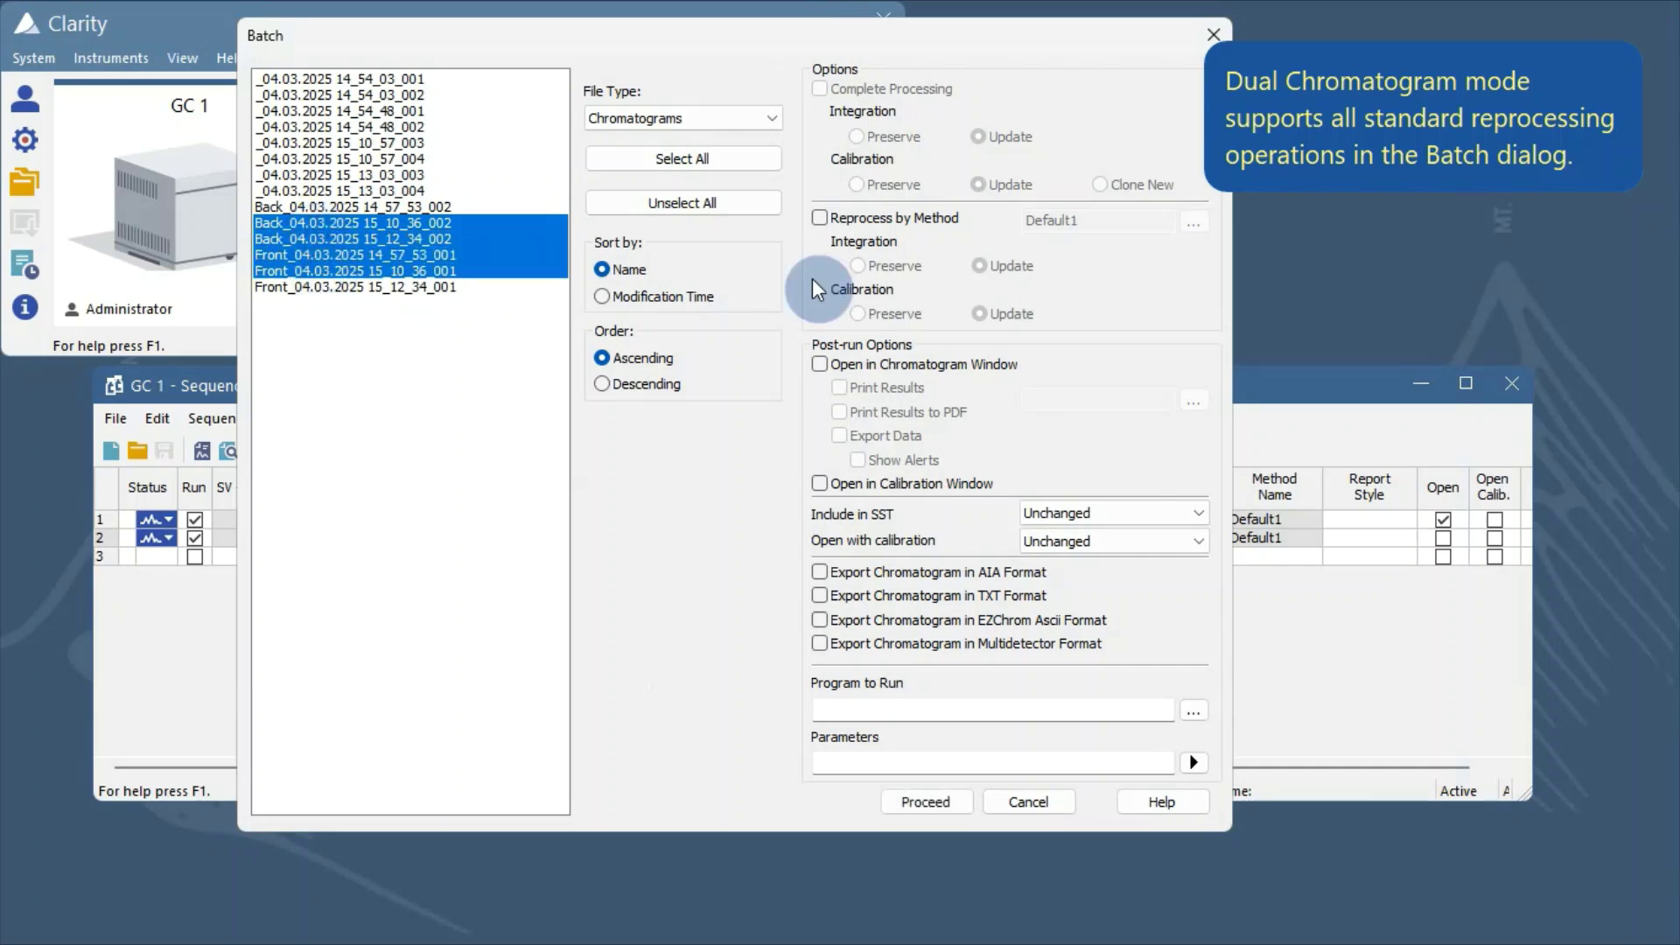
# Reprocess them with method Test.met, opening the results in the Chromatogram window.
pyautogui.click(821, 219)
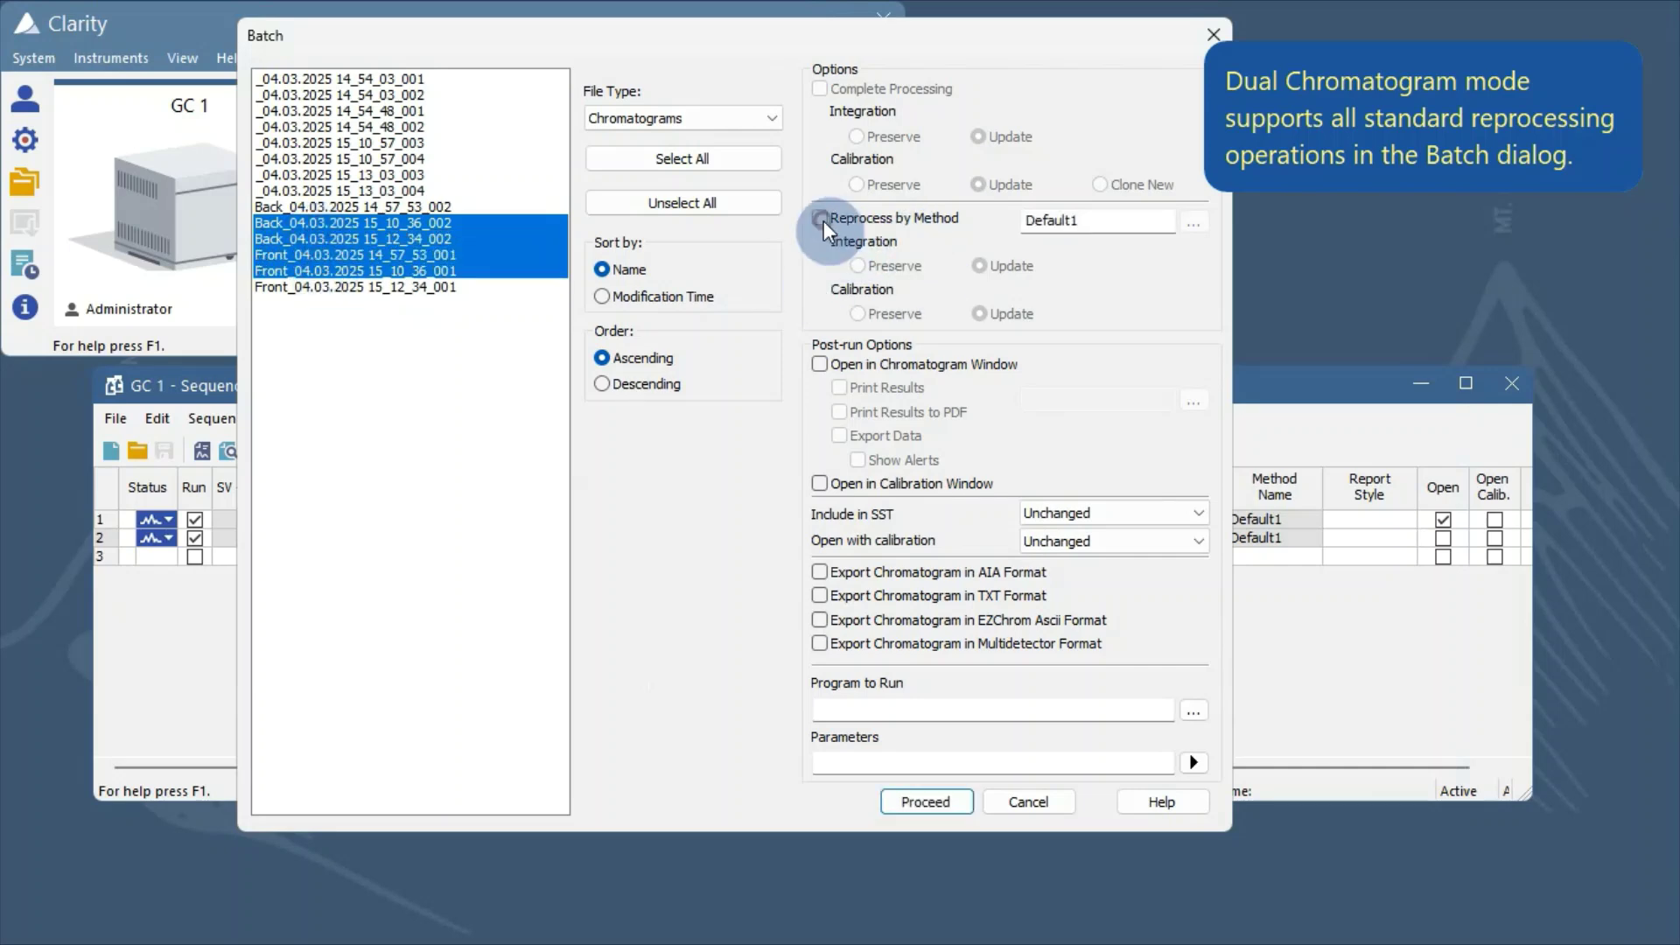
pyautogui.click(1193, 221)
pyautogui.click(402, 233)
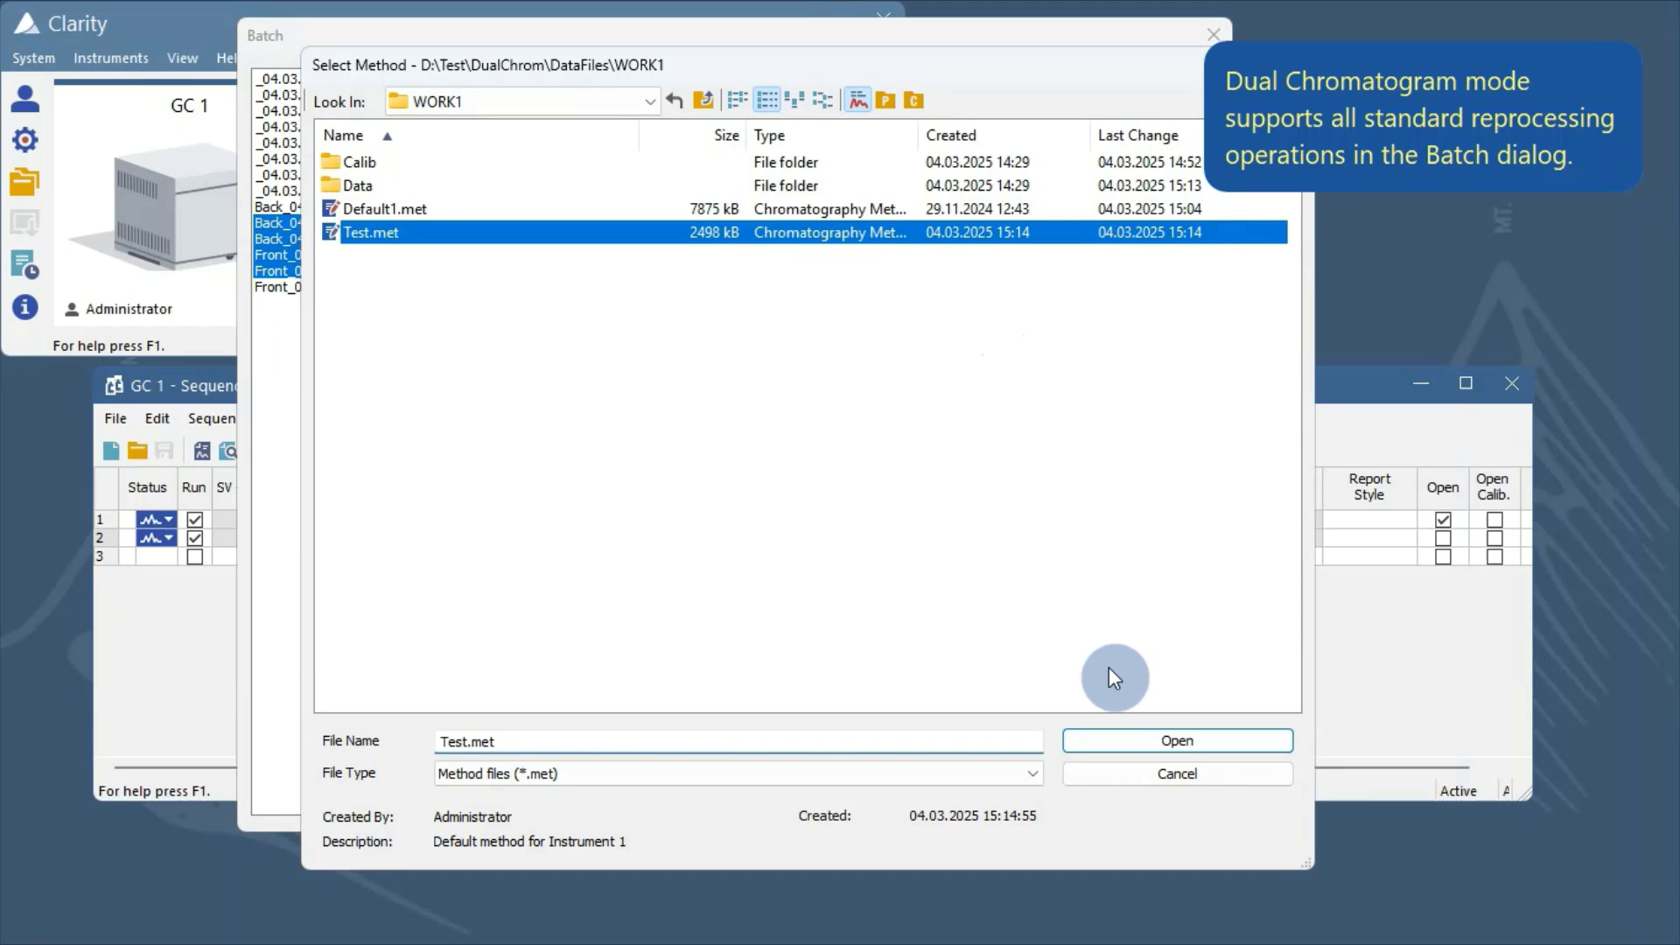
pyautogui.click(1121, 738)
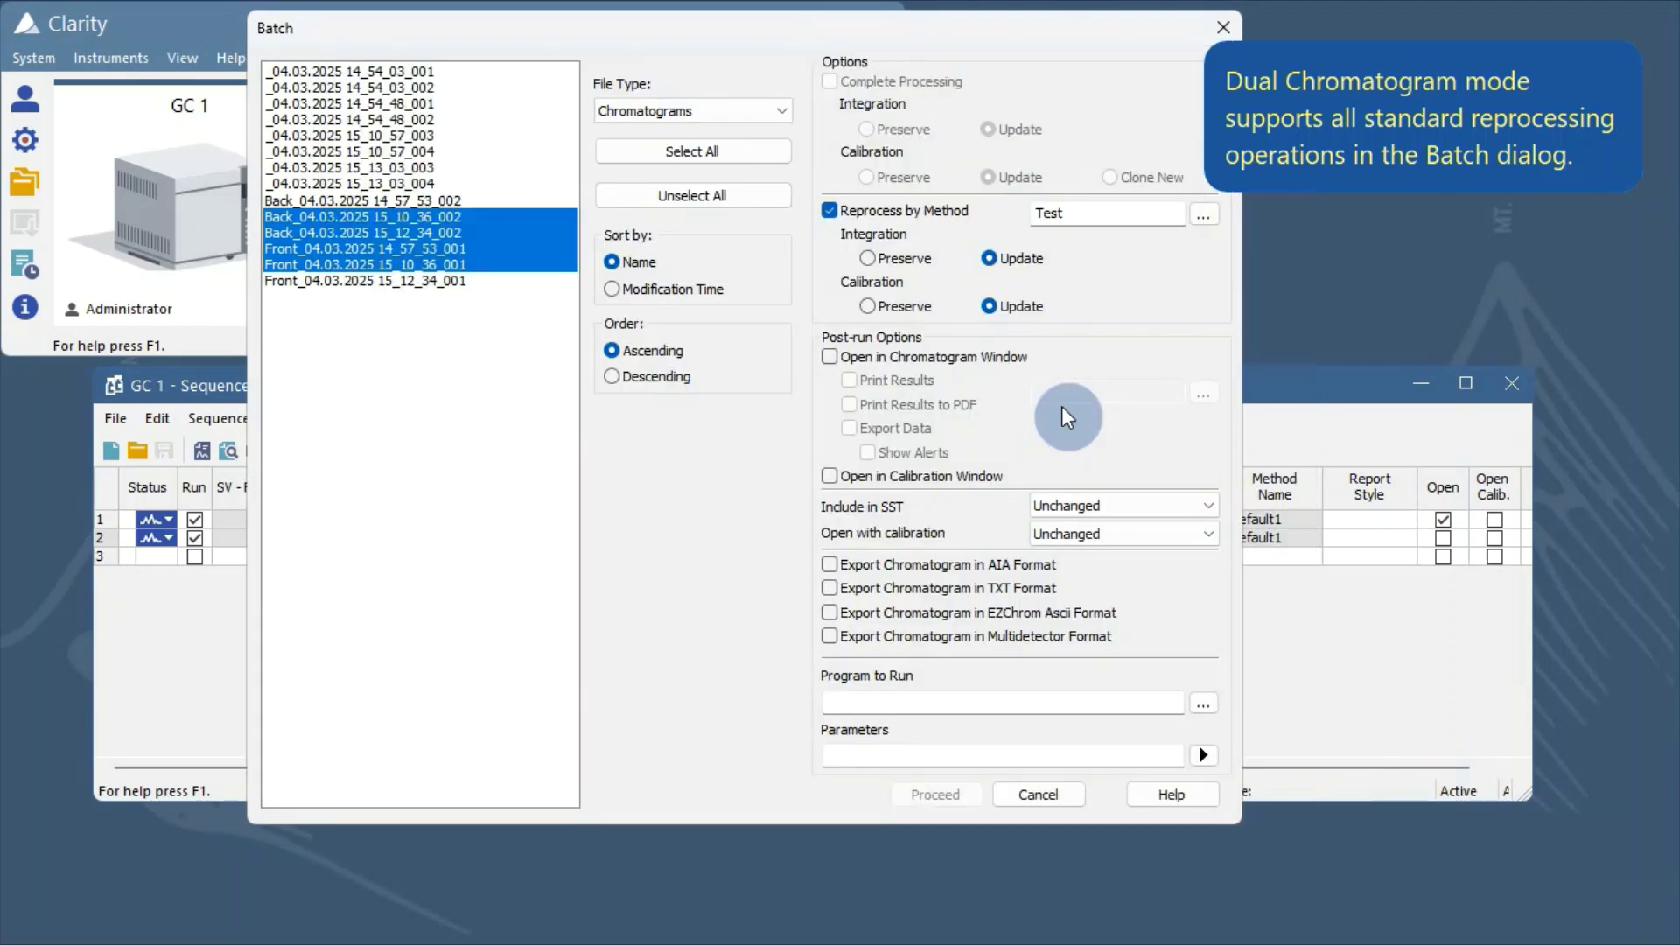
pyautogui.click(927, 357)
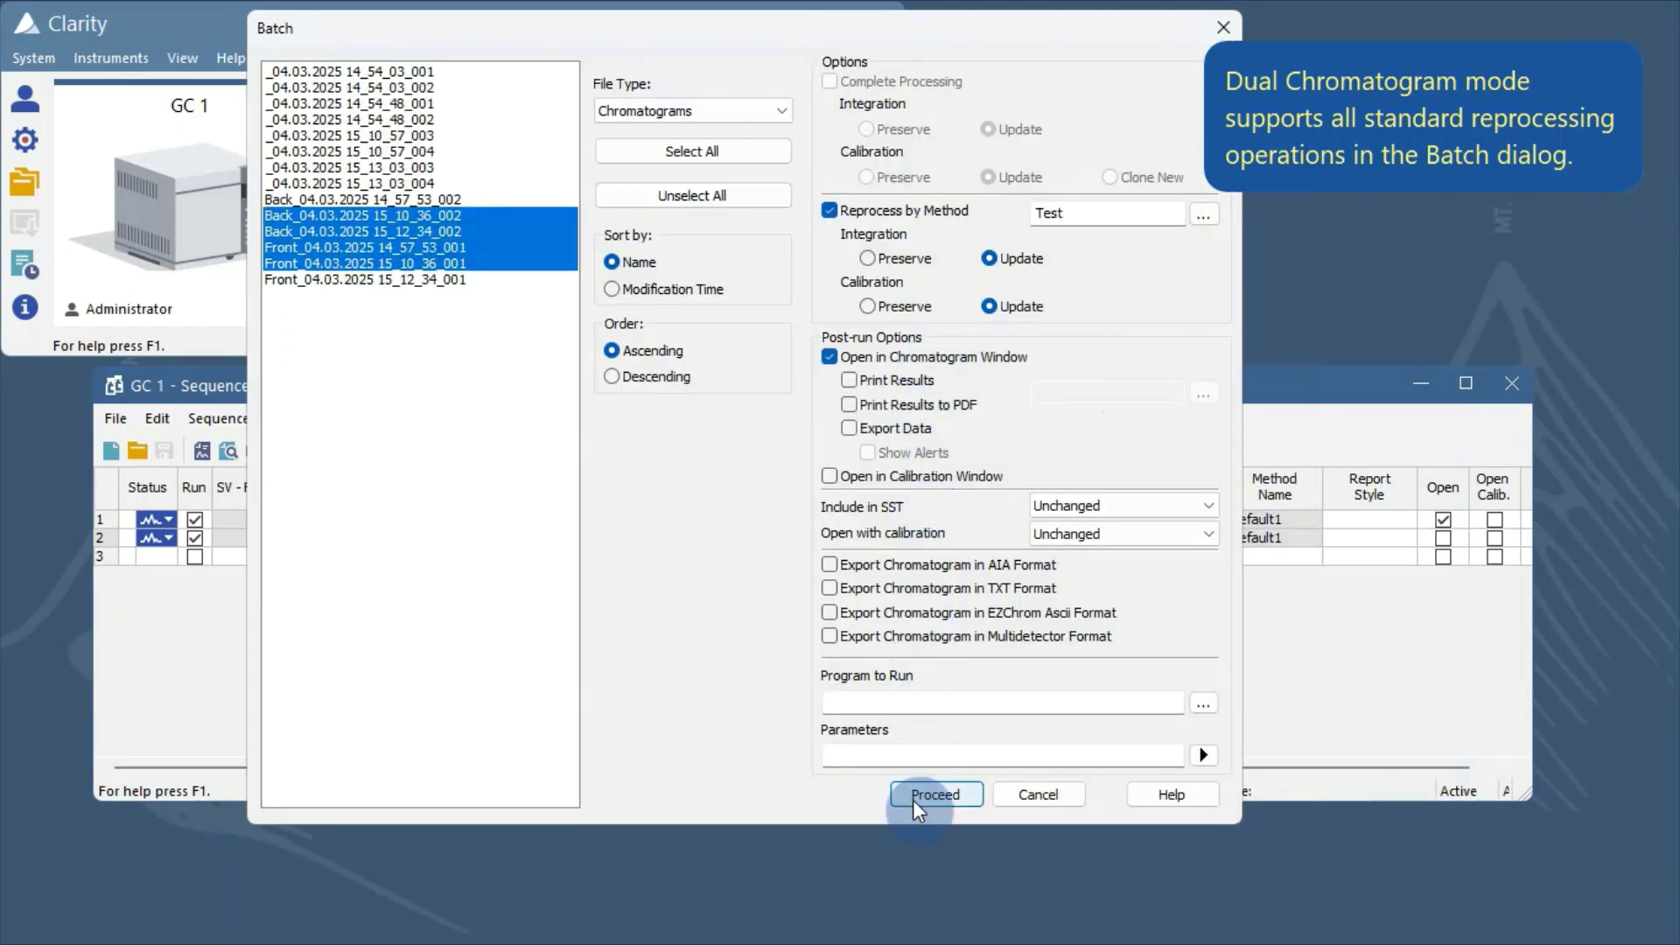
pyautogui.click(935, 795)
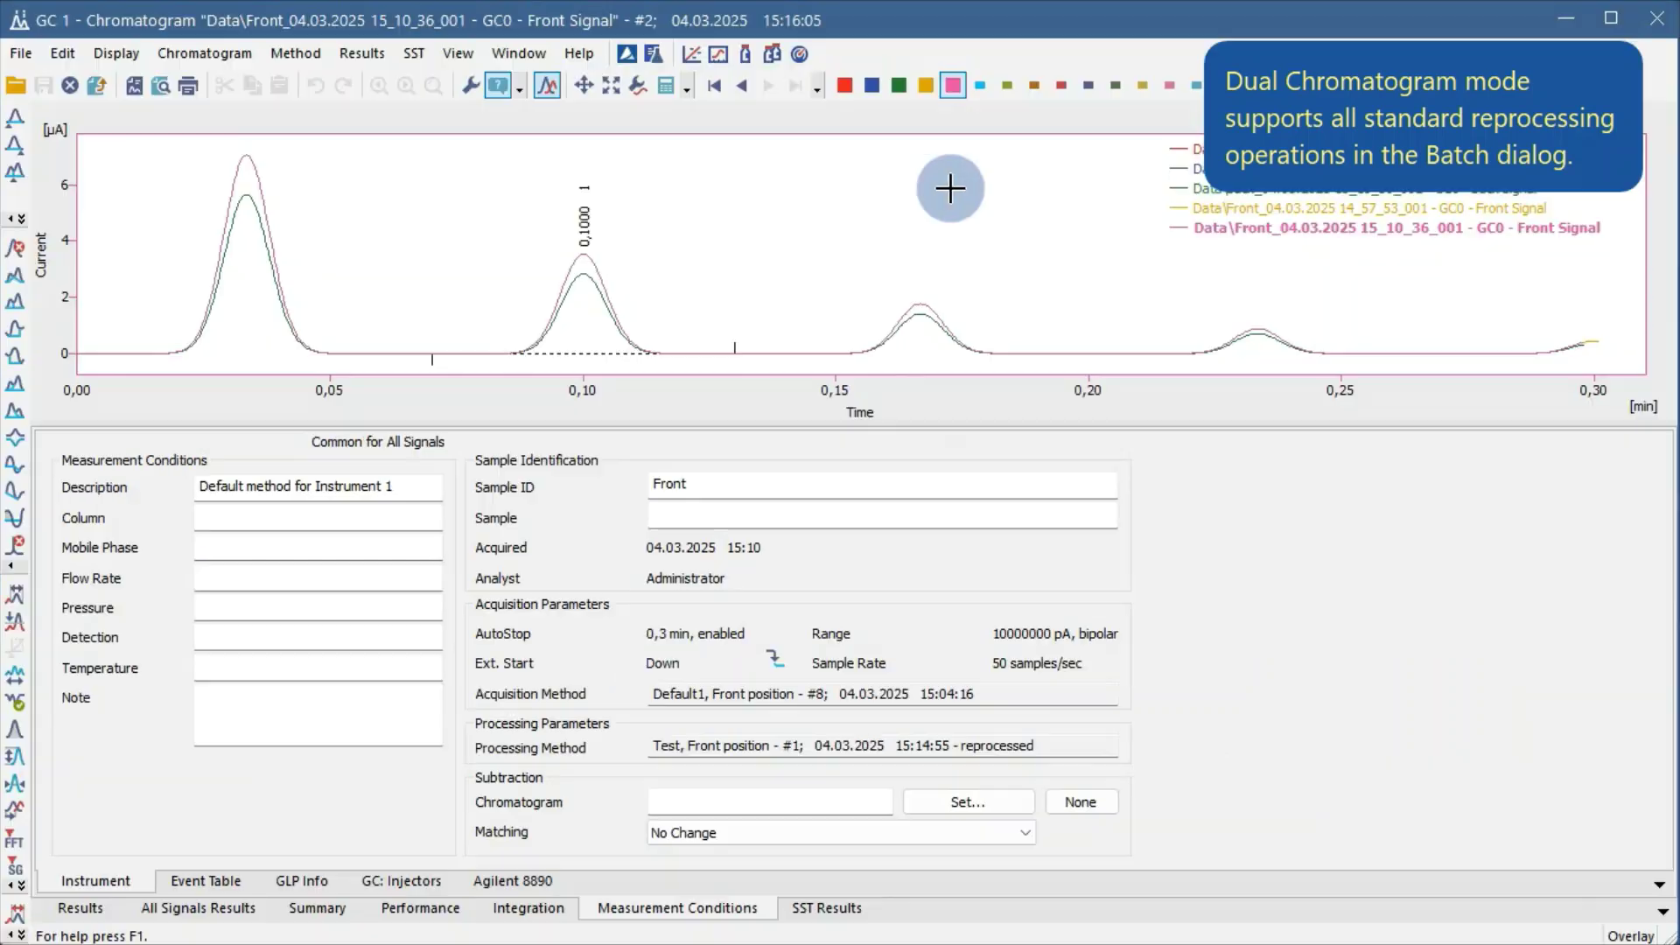